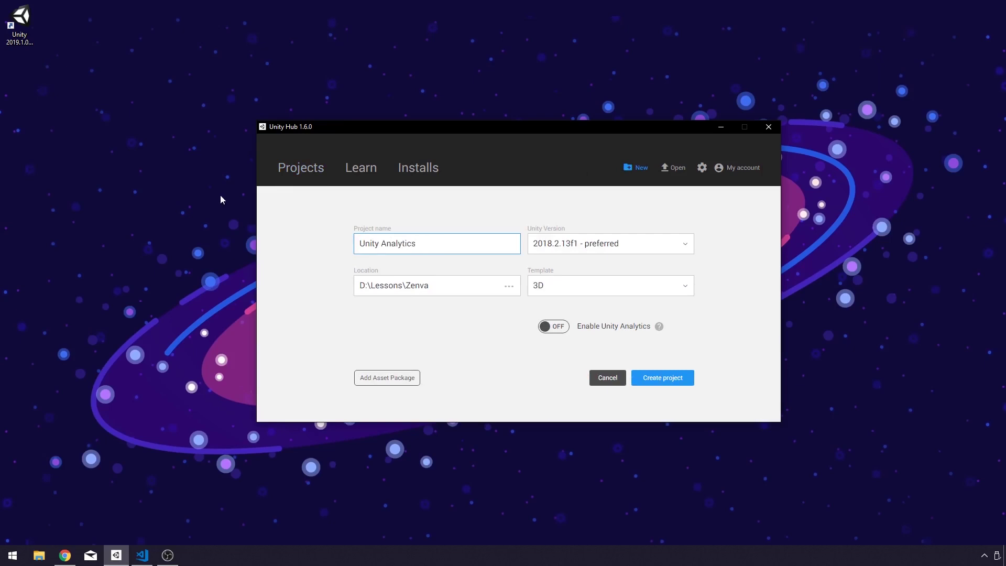
# Create the Unity Analytics project with Unity version 2019.1.0b9 and the 2D template
pyautogui.click(558, 244)
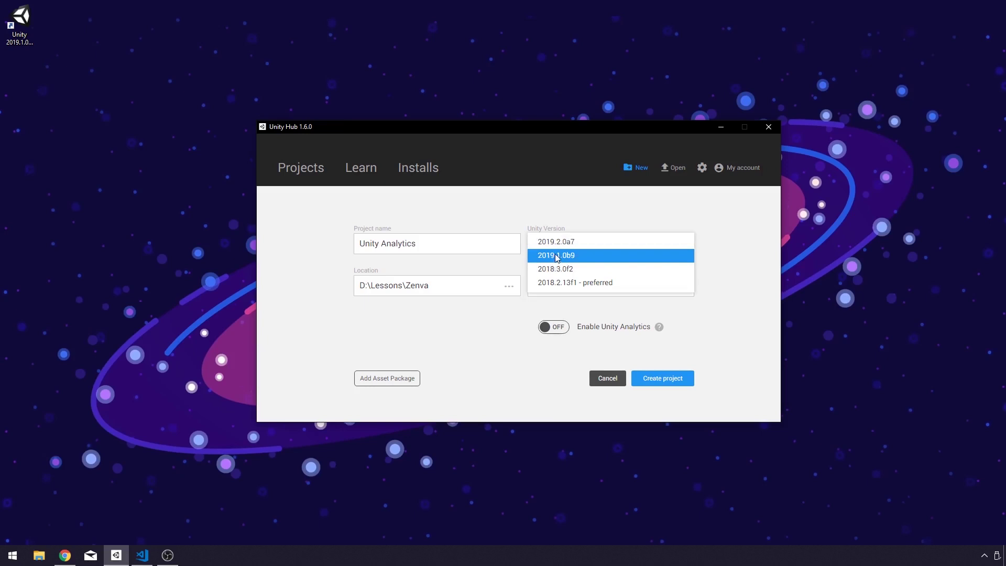
pyautogui.click(556, 261)
pyautogui.click(550, 287)
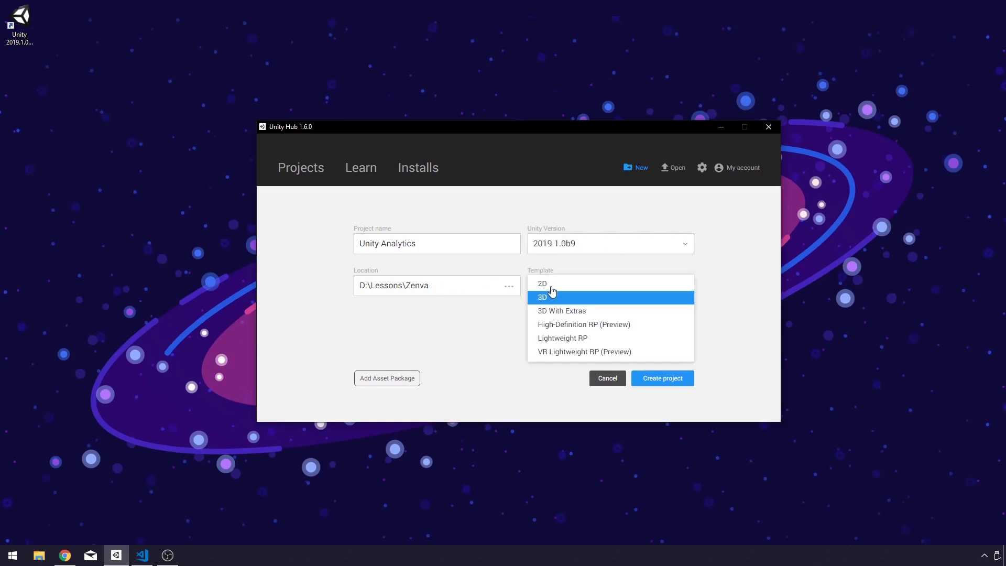
pyautogui.click(550, 295)
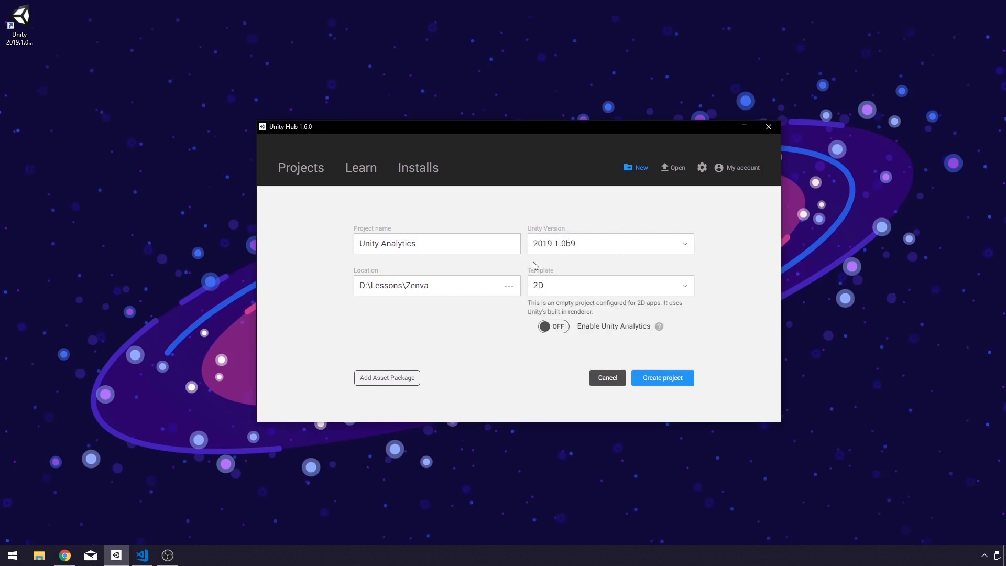
pyautogui.click(658, 379)
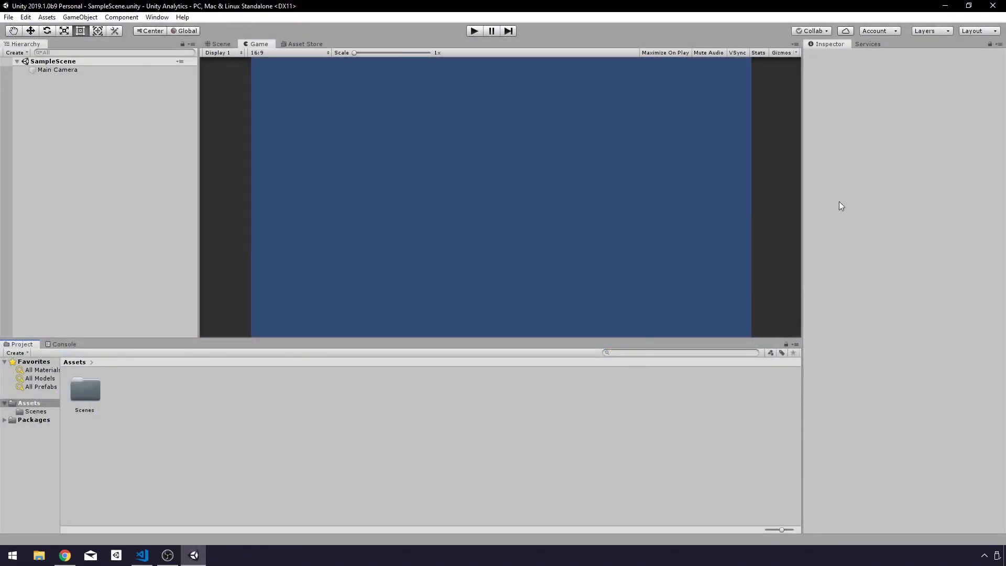
# Switch the editor to the Default layout and set the Game view's aspect ratio to 16:9
pyautogui.click(979, 31)
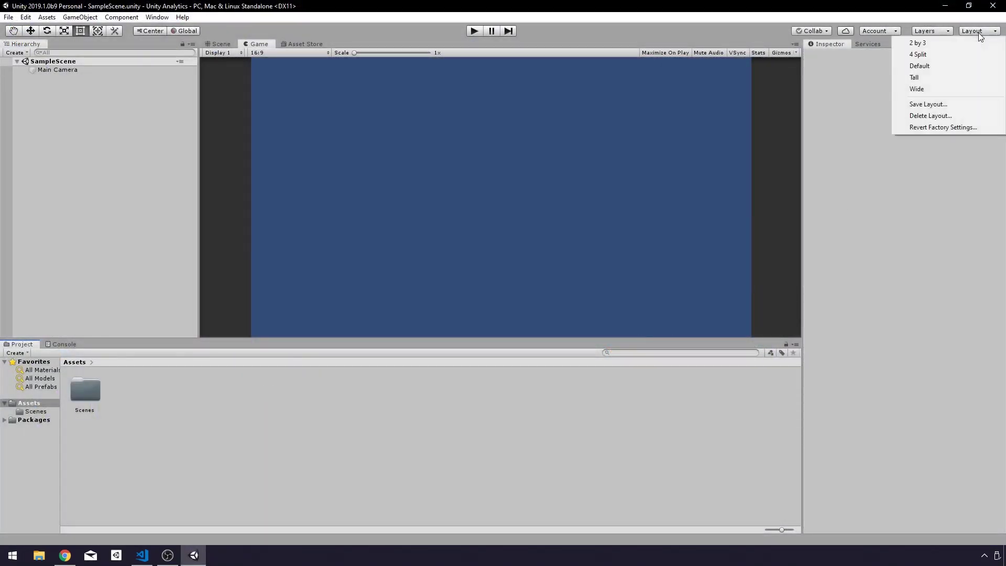
pyautogui.click(940, 67)
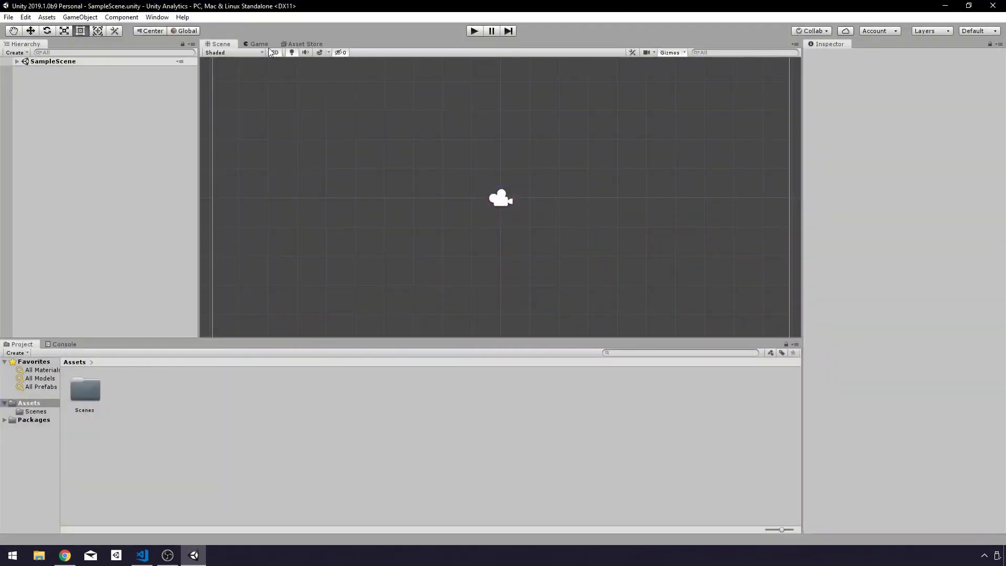
pyautogui.click(258, 44)
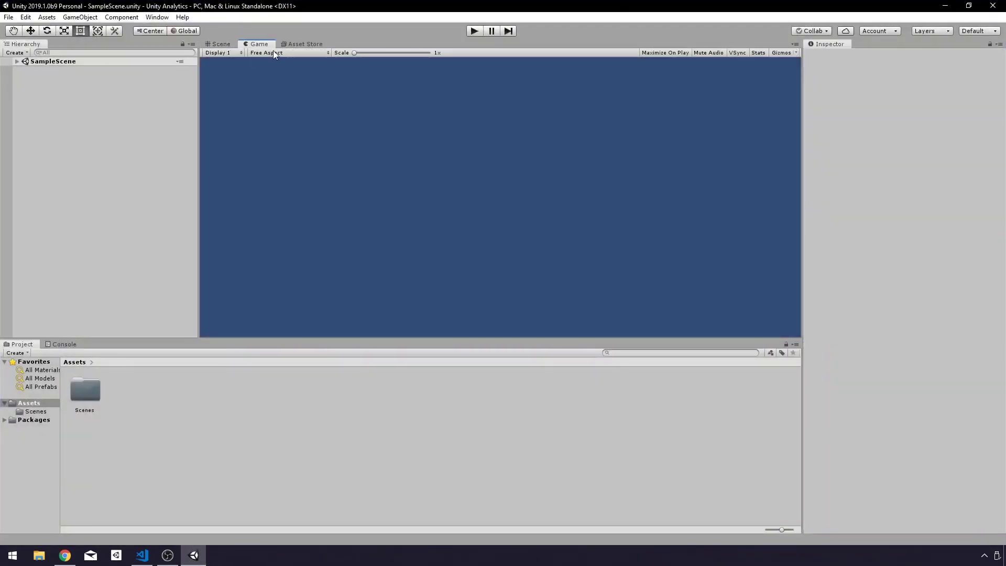
pyautogui.click(268, 52)
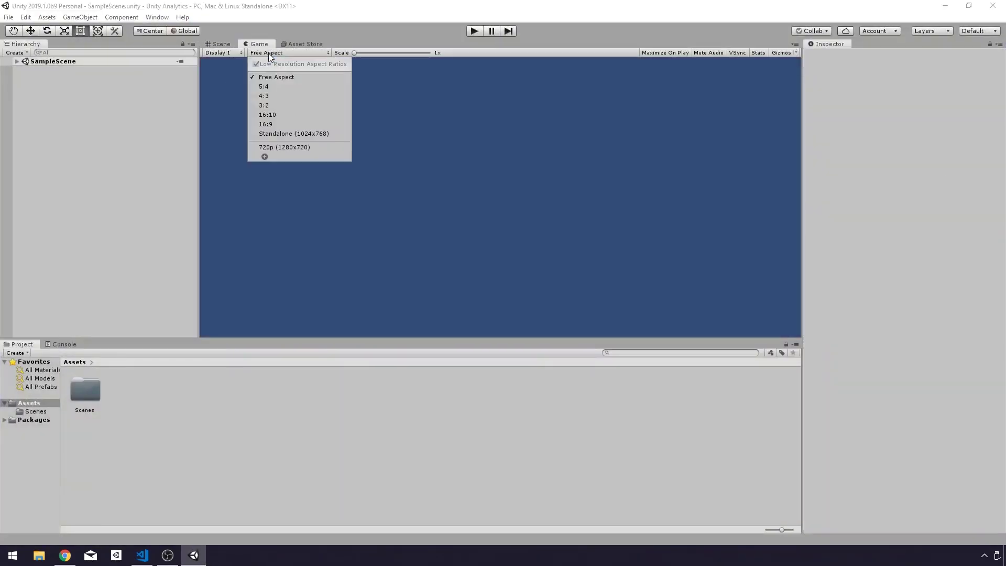
pyautogui.click(273, 125)
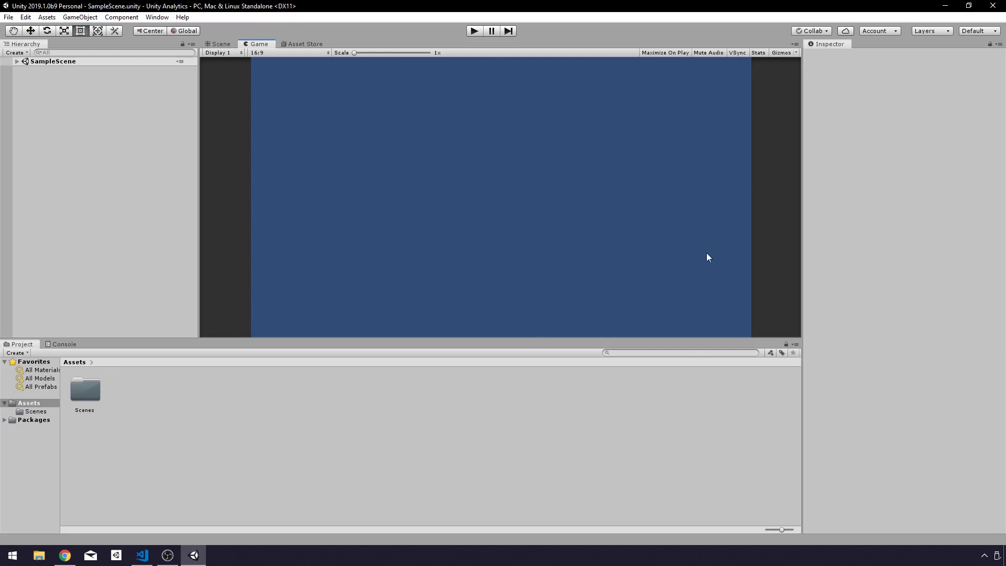
# Add a UI Panel to the scene and pull its right edge inward to a Right offset of about 289
pyautogui.click(218, 44)
pyautogui.rightClick(70, 124)
pyautogui.moveTo(103, 308)
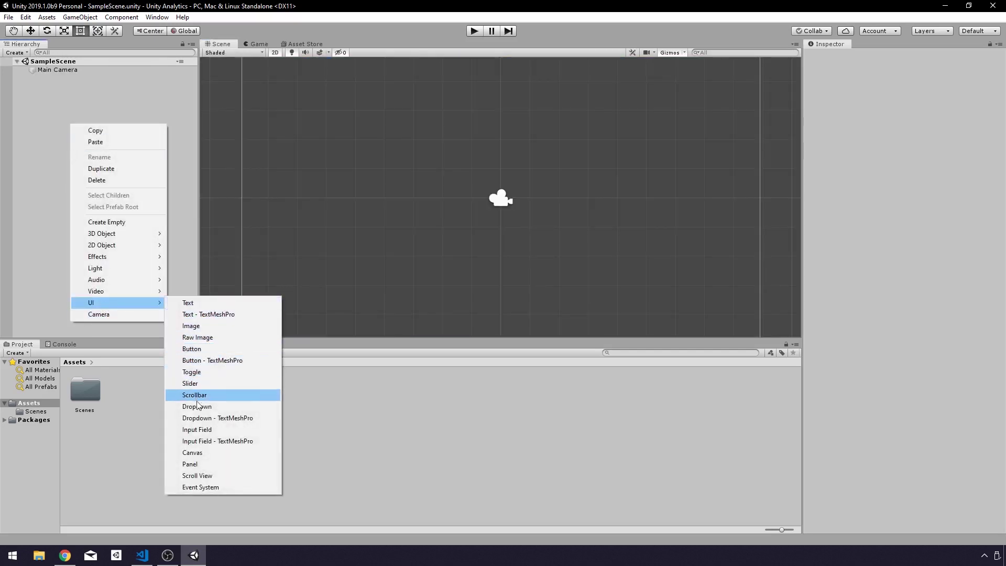
pyautogui.click(190, 464)
pyautogui.doubleClick(52, 87)
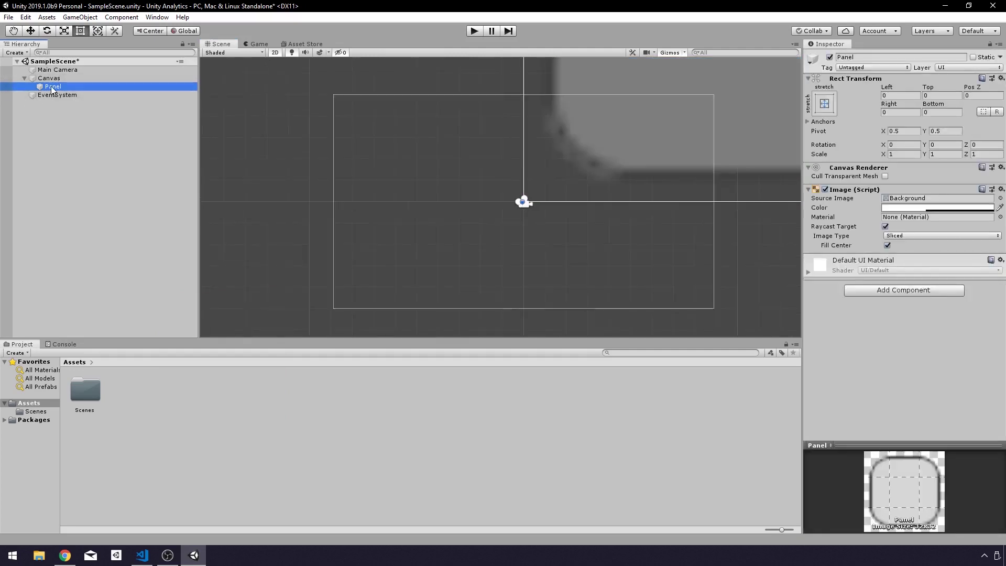
pyautogui.scroll(2, 419, 243)
pyautogui.scroll(2, 445, 226)
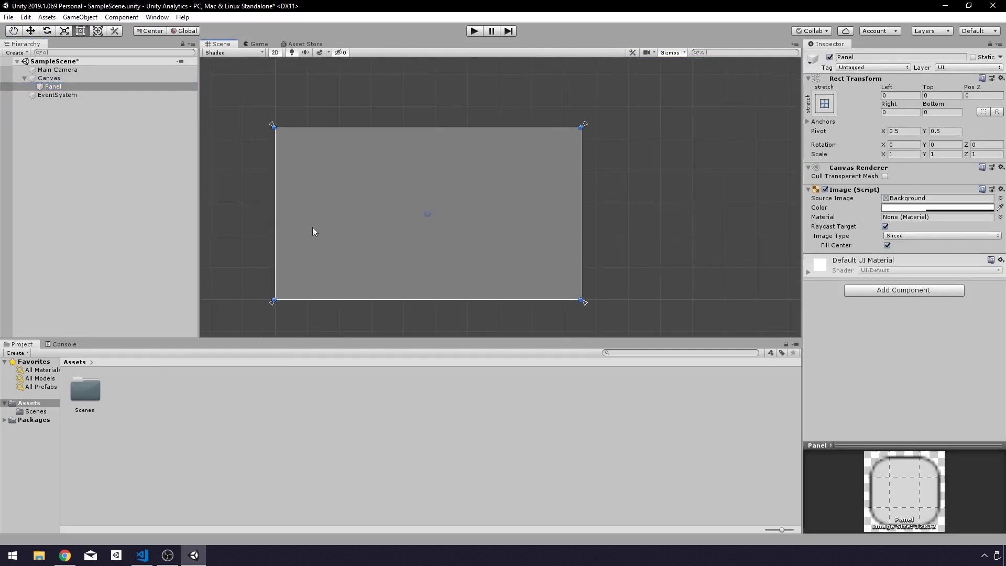
pyautogui.moveTo(582, 211); pyautogui.dragTo(488, 218)
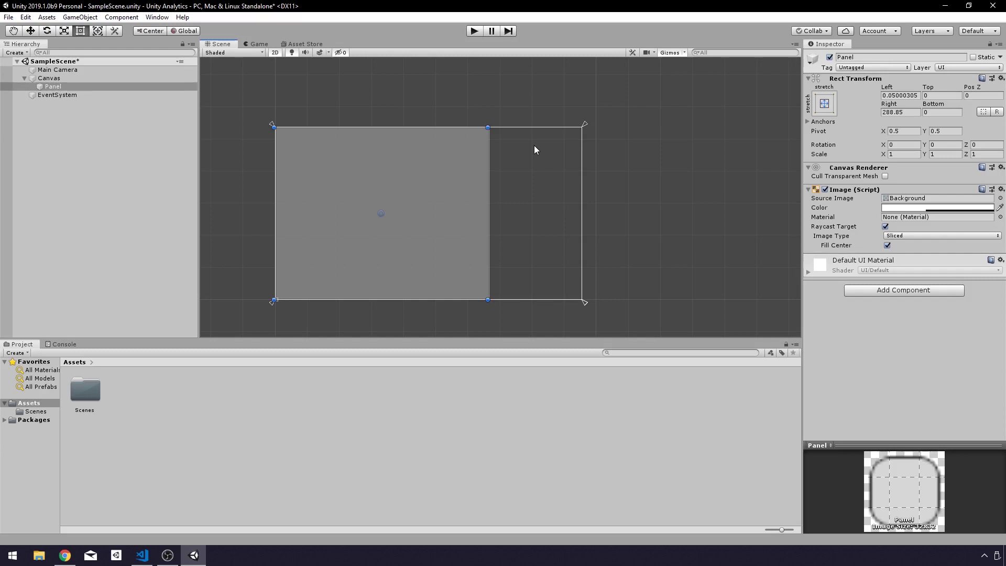
# Set the panel's source image to None and its color to a dark orange-brown
pyautogui.click(1000, 198)
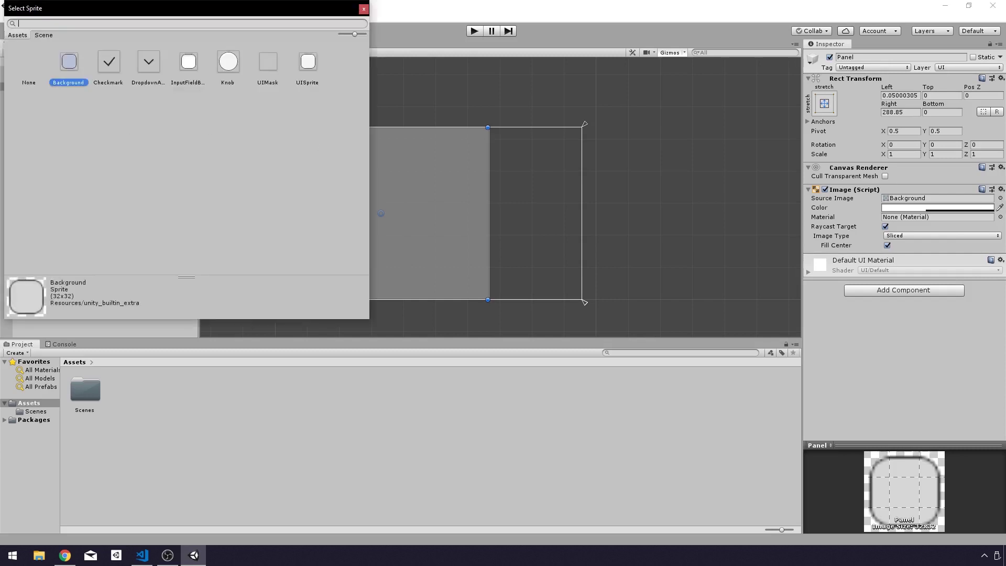
pyautogui.doubleClick(28, 65)
pyautogui.click(938, 207)
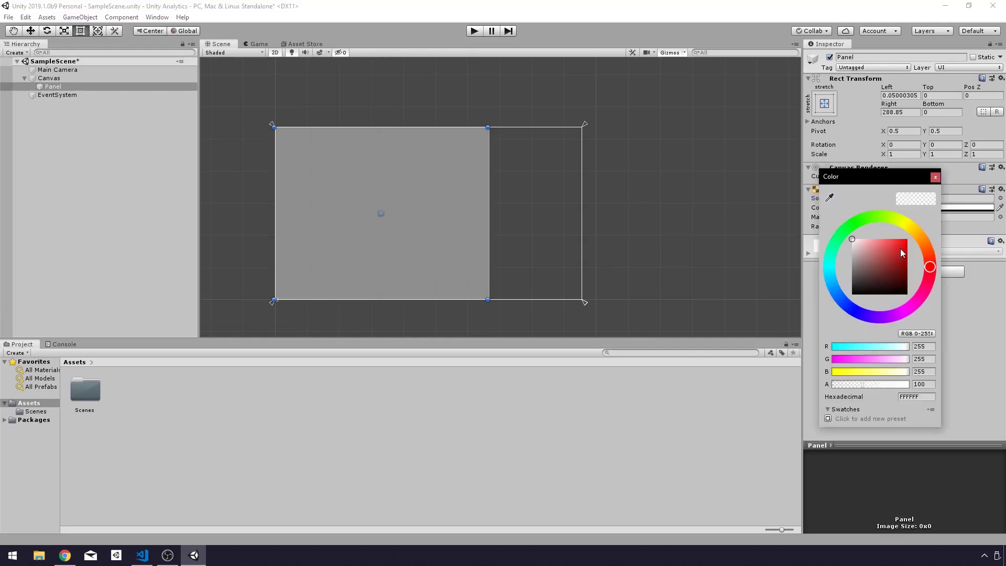
pyautogui.moveTo(929, 265); pyautogui.dragTo(923, 241)
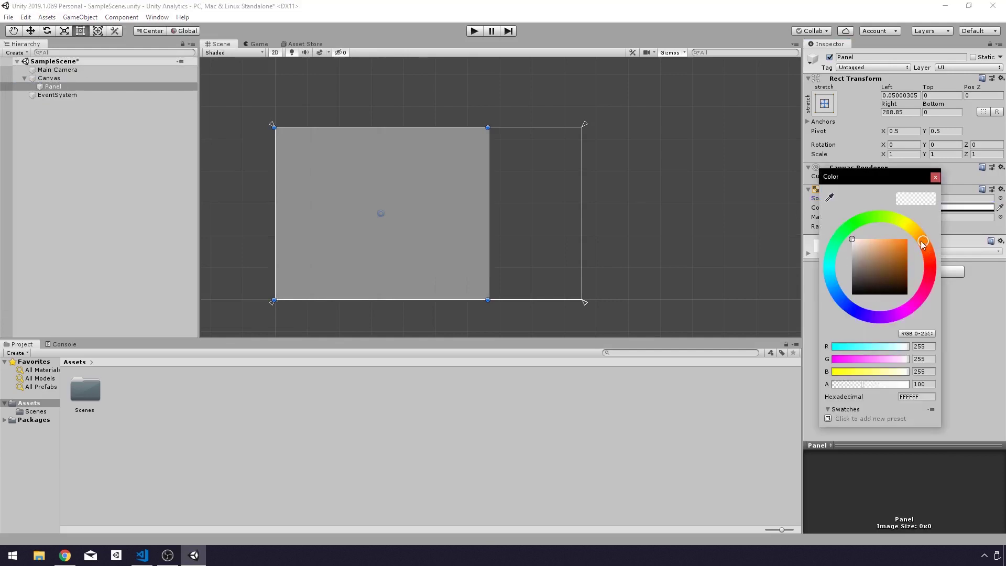
pyautogui.click(893, 264)
pyautogui.click(99, 106)
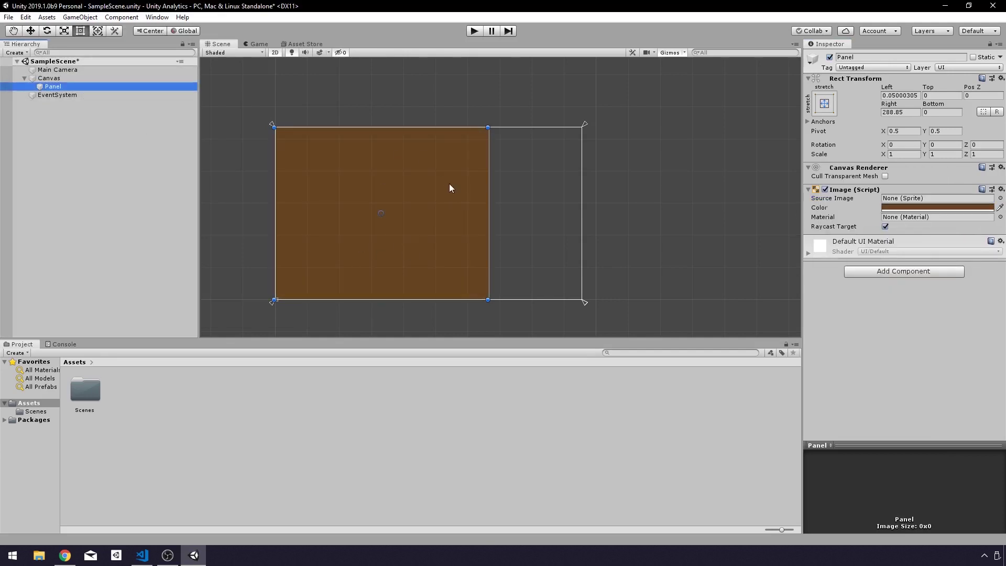
# Add a Grid Layout Group to the panel with a cell size of 300 by 75 and spacing of 15 by 15
pyautogui.click(875, 270)
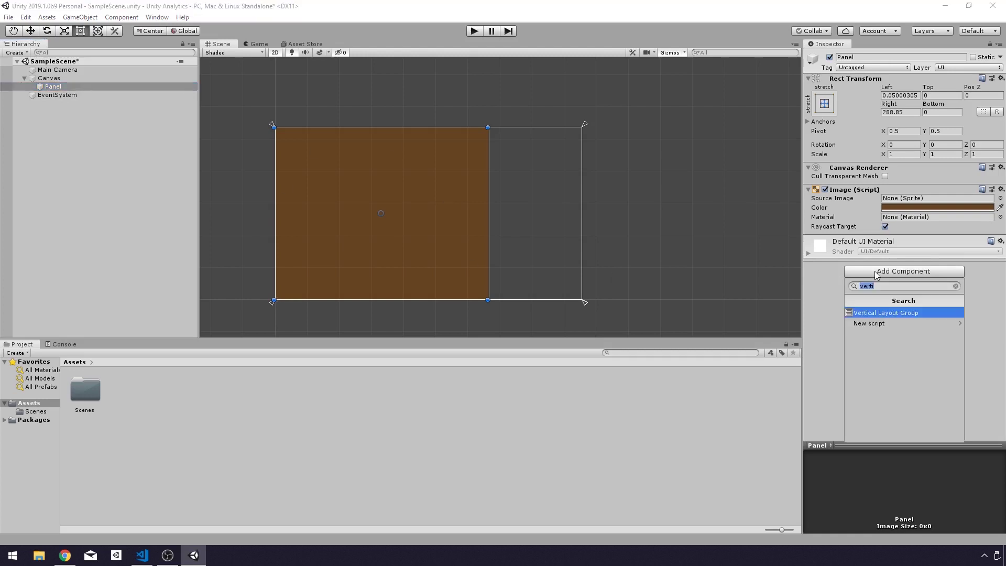
pyautogui.press('Return')
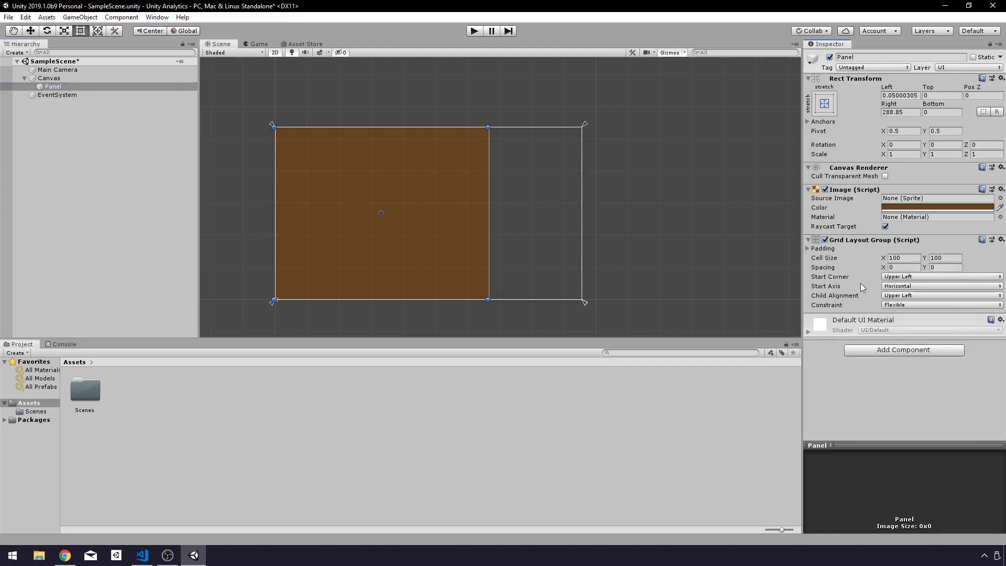
pyautogui.click(908, 259)
pyautogui.doubleClick(908, 259)
pyautogui.write('300')
pyautogui.click(948, 262)
pyautogui.write('75')
pyautogui.press('Tab')
pyautogui.write('15')
pyautogui.press('Tab')
pyautogui.write('15')
# Set the Grid Layout Group's padding to 10 on all four sides and its child alignment to Middle Center
pyautogui.click(822, 250)
pyautogui.click(891, 258)
pyautogui.write('10')
pyautogui.click(894, 267)
pyautogui.write('10')
pyautogui.press('Tab')
pyautogui.write('10')
pyautogui.press('Tab')
pyautogui.write('10')
pyautogui.click(897, 333)
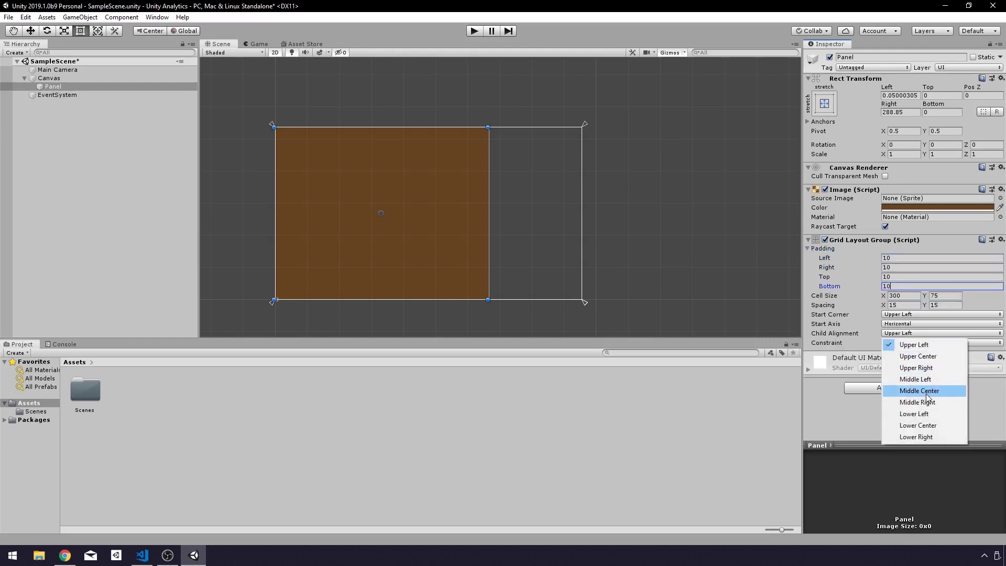
pyautogui.click(925, 391)
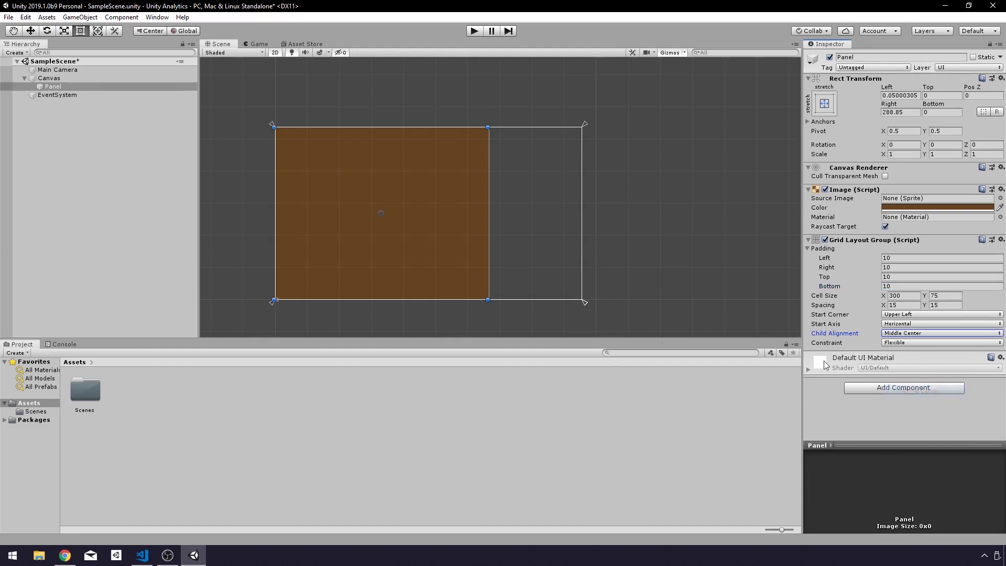
# Add a TextMeshPro button as a child of the panel and import the TMP Essentials
pyautogui.rightClick(54, 86)
pyautogui.moveTo(87, 265)
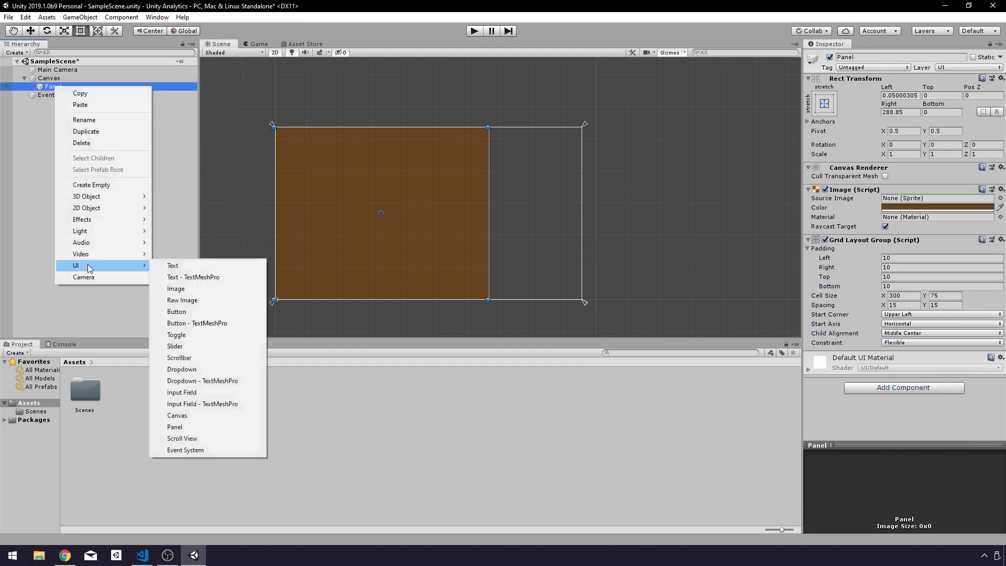
pyautogui.click(198, 326)
pyautogui.click(166, 56)
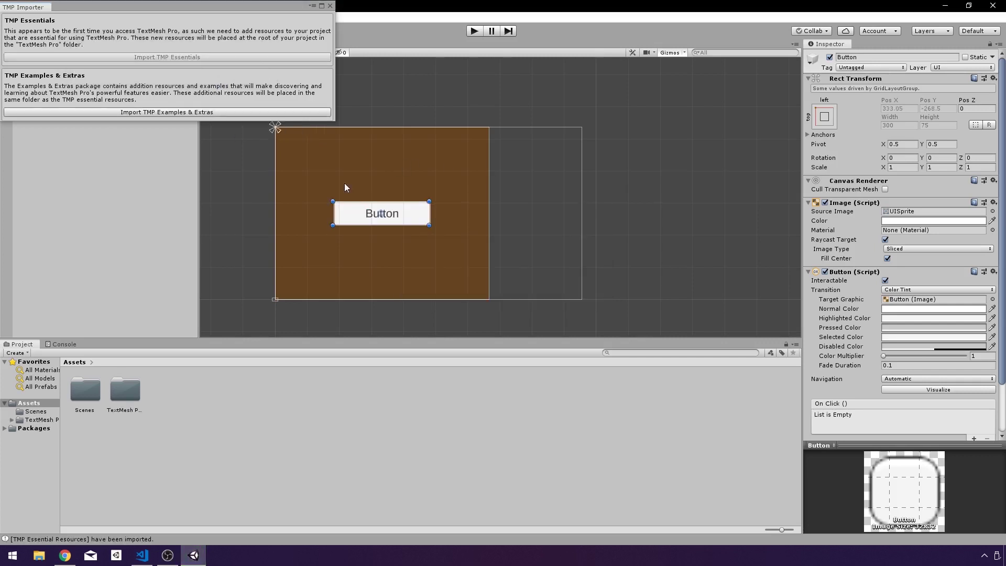
pyautogui.click(330, 6)
# Sample the panel's brown for the button's image color and lighten it to B08459
pyautogui.click(895, 221)
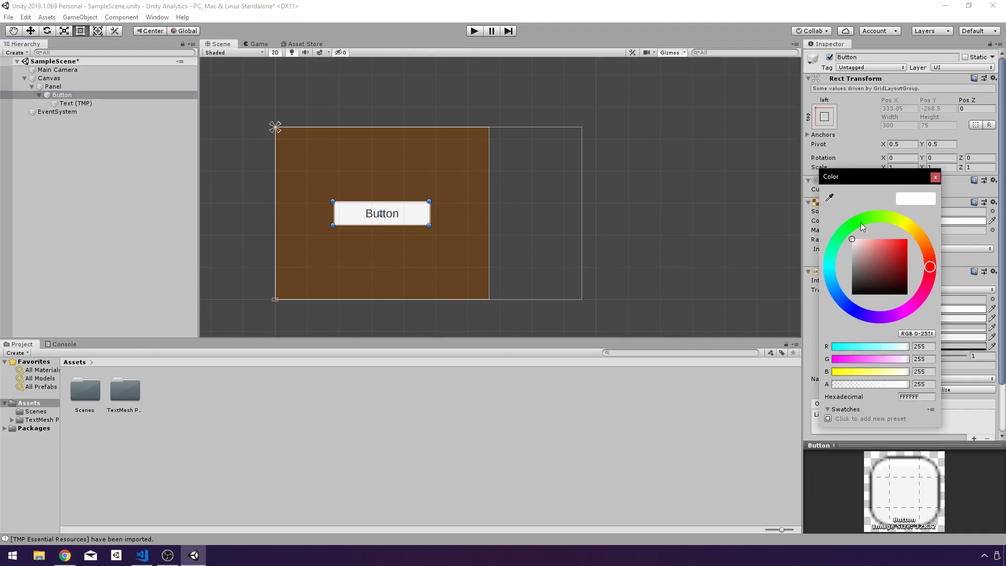
pyautogui.click(830, 198)
pyautogui.click(442, 186)
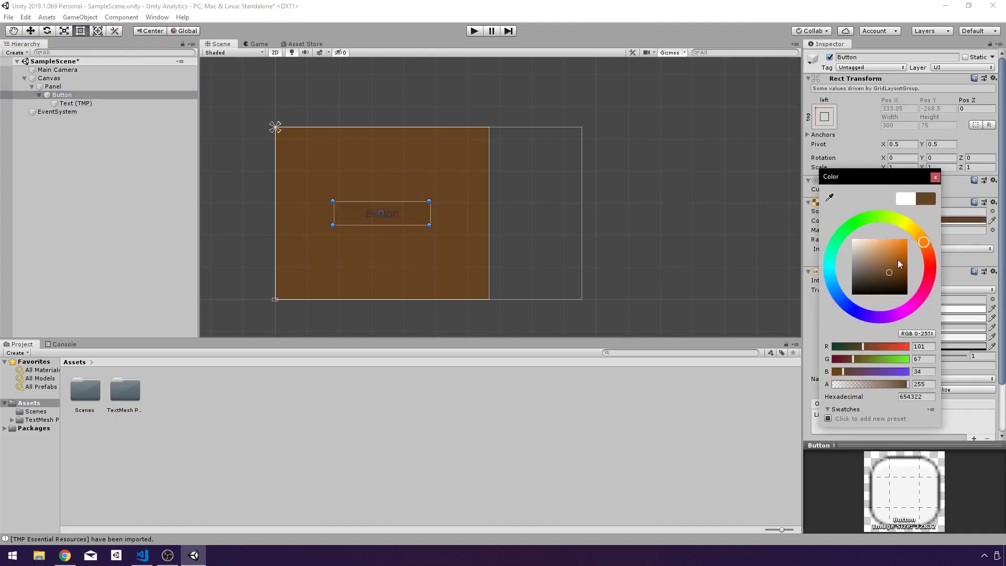
pyautogui.click(878, 256)
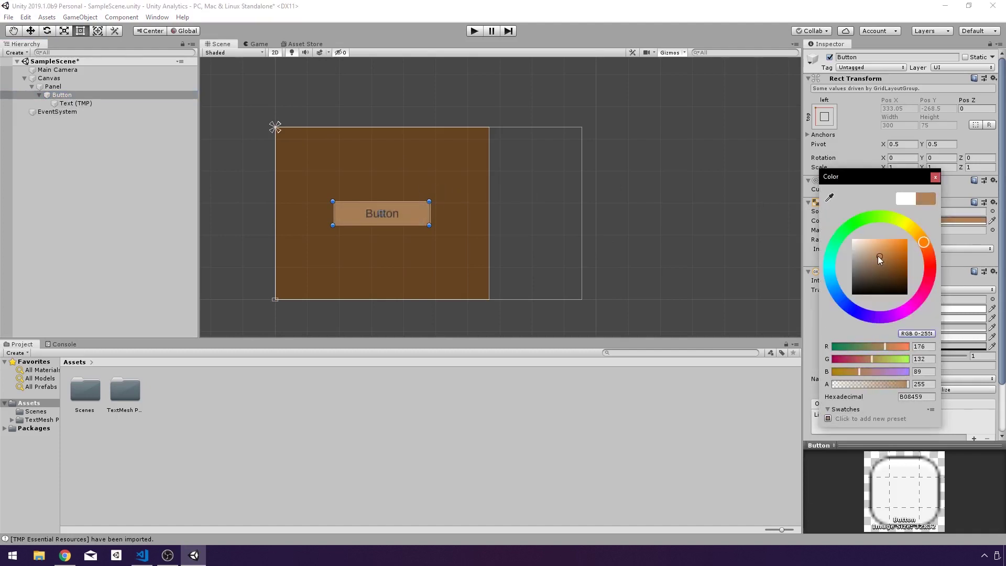
pyautogui.click(935, 178)
# Set the button text's vertex color to golden yellow (FFC213) and make the font style bold
pyautogui.click(84, 103)
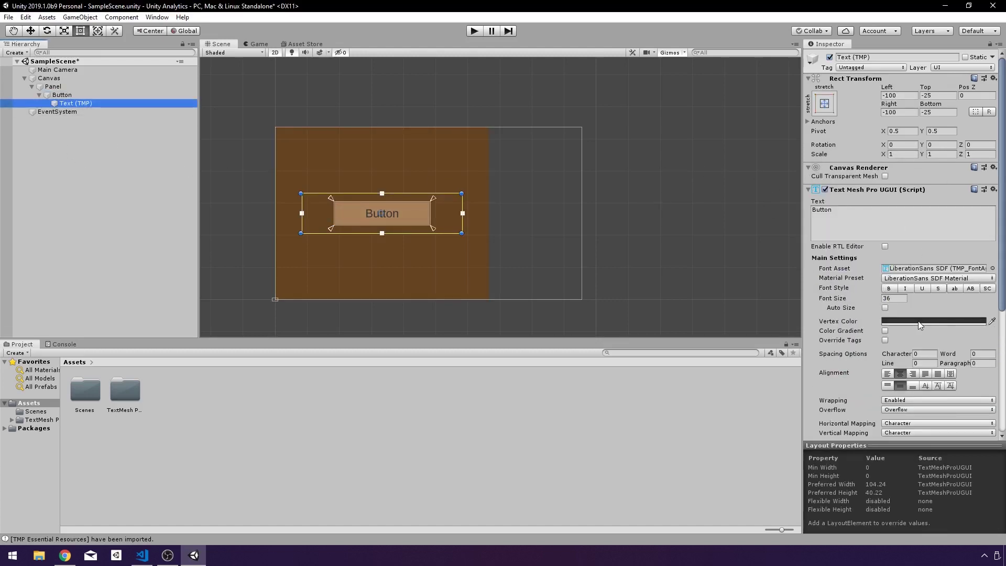
pyautogui.click(918, 320)
pyautogui.click(910, 229)
pyautogui.moveTo(899, 250); pyautogui.dragTo(904, 229)
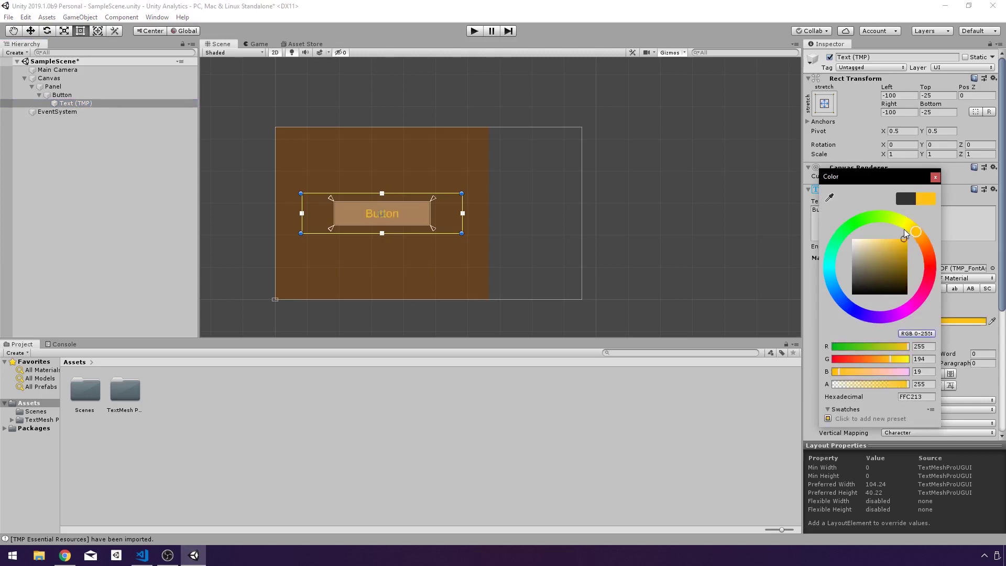
pyautogui.click(936, 178)
pyautogui.click(889, 288)
# Give the button text a shadow by enabling and adjusting the Underlay effect in its material
pyautogui.scroll(-5, 847, 293)
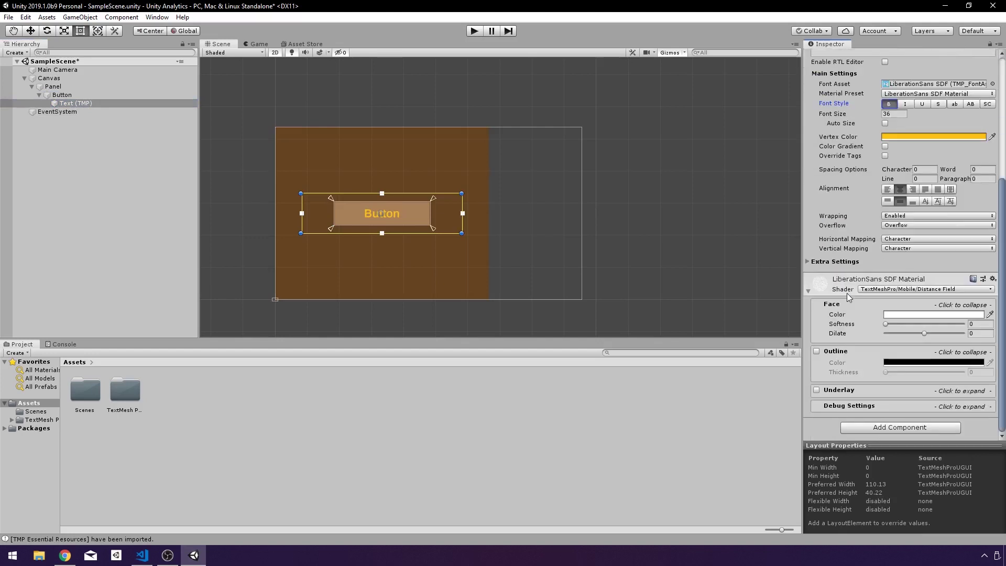
pyautogui.click(817, 390)
pyautogui.click(856, 390)
pyautogui.scroll(-3, 891, 385)
pyautogui.moveTo(924, 359); pyautogui.dragTo(902, 388)
# Change the button's label text to "Load Next Level"
pyautogui.scroll(8, 860, 212)
pyautogui.click(859, 213)
pyautogui.write('Lo')
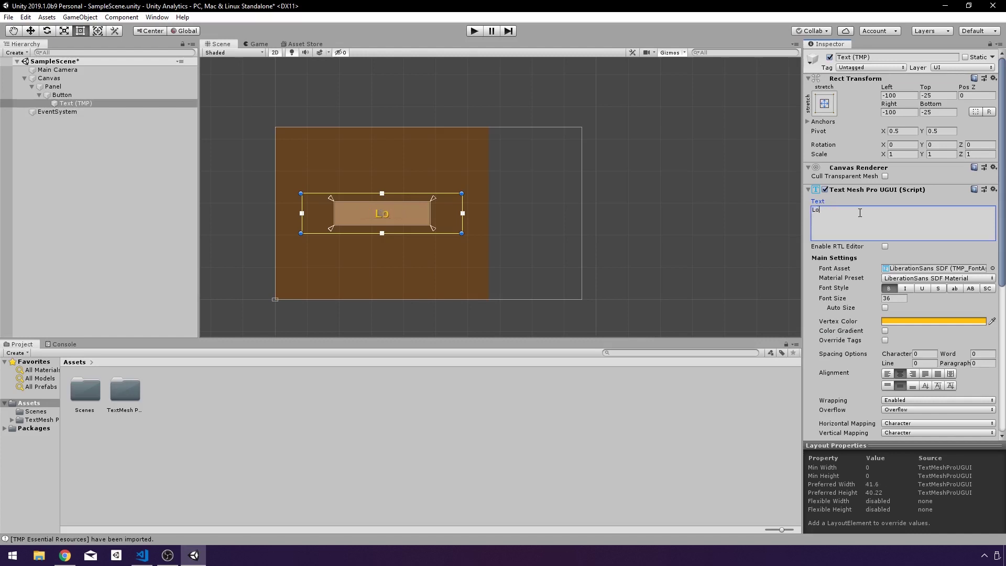
pyautogui.write('ad Next Level')
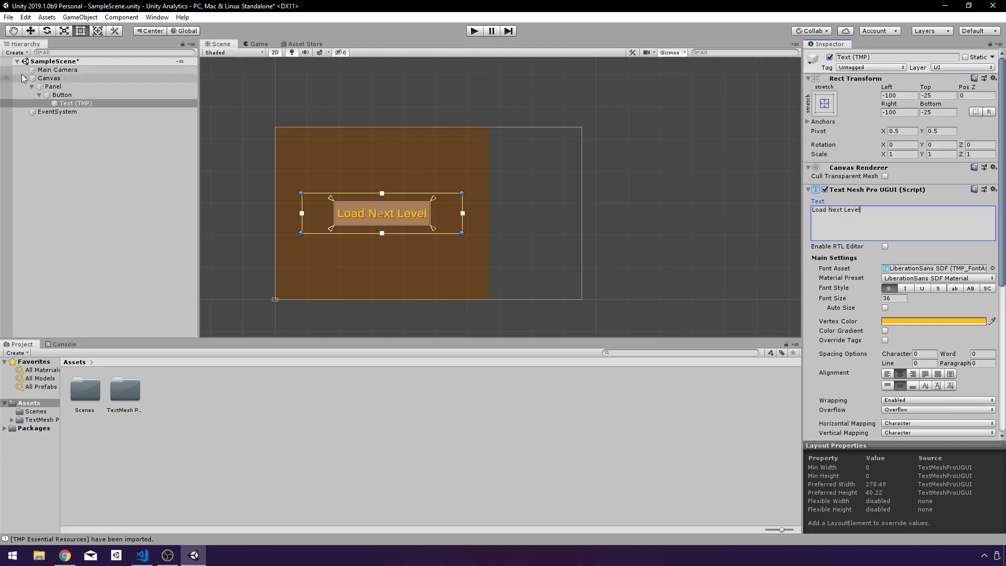
# Duplicate the Load Next Level button inside the panel
pyautogui.click(76, 95)
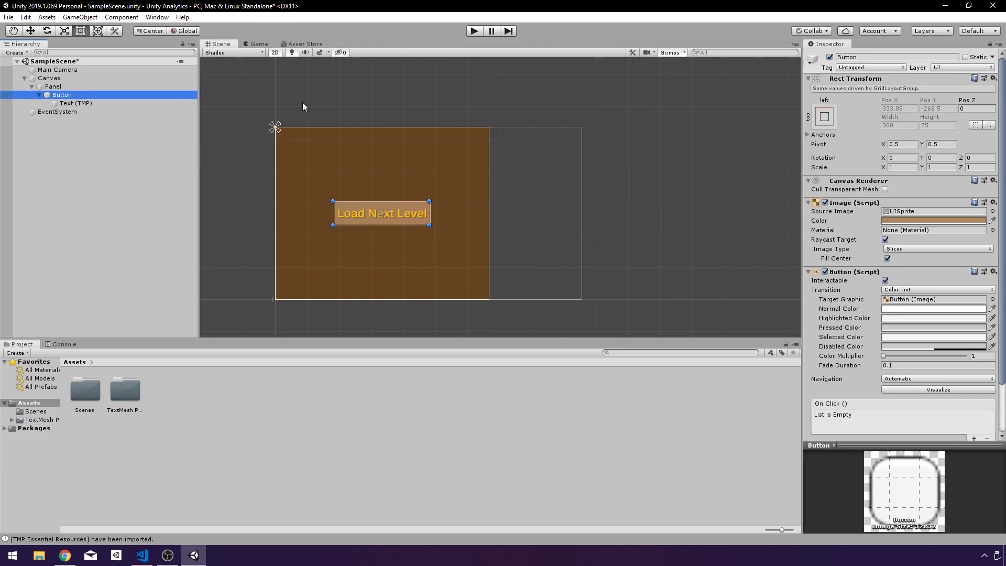
pyautogui.click(91, 103)
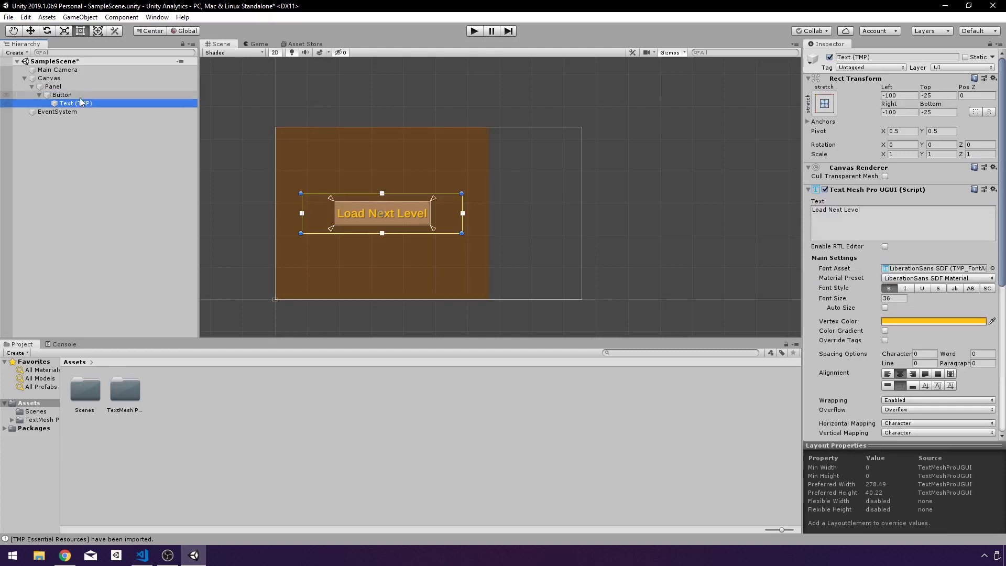
pyautogui.click(80, 96)
pyautogui.hotkey('ctrl', 'd')
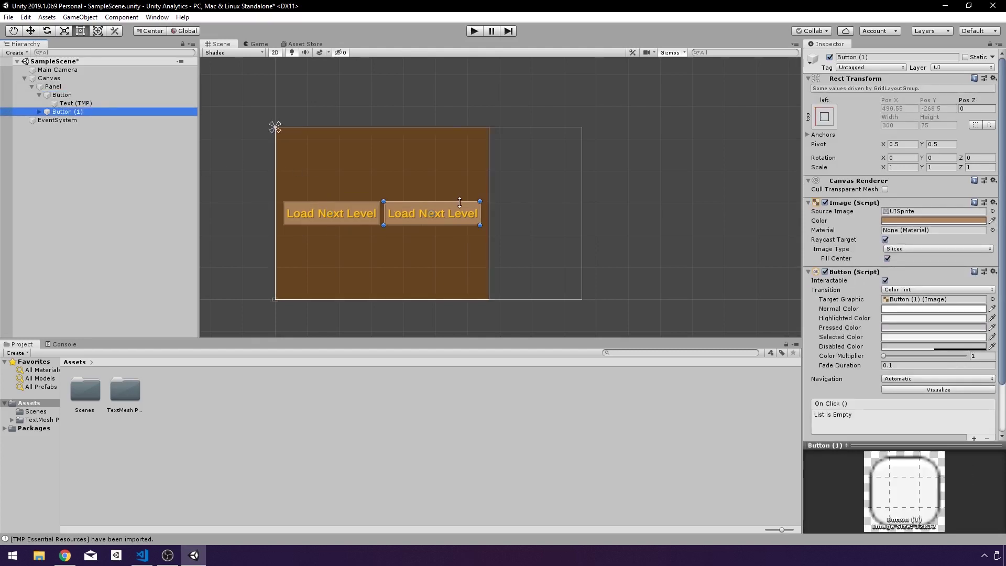
# Change the duplicated button's label text to "Complete Level"
pyautogui.click(39, 112)
pyautogui.click(76, 120)
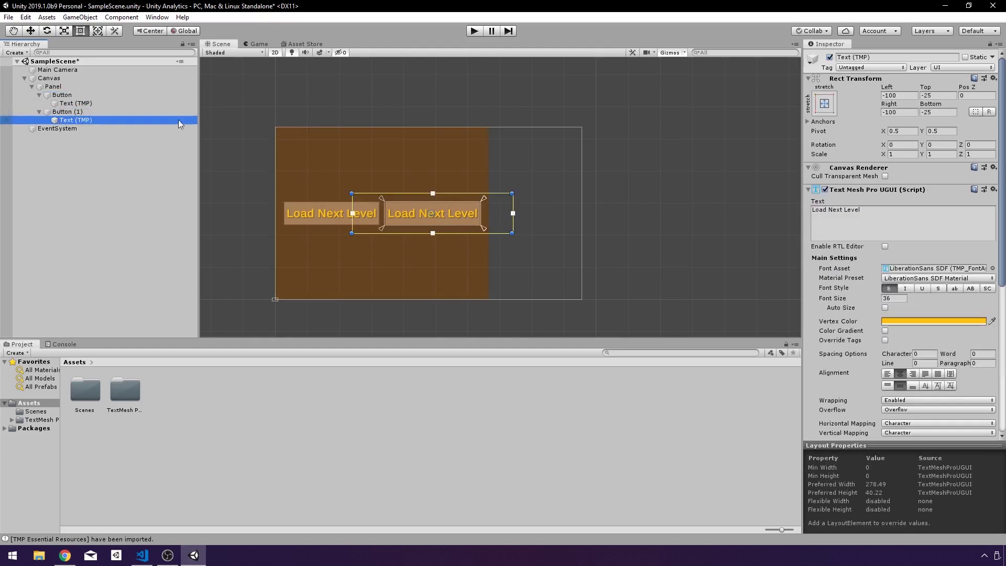
pyautogui.click(920, 225)
pyautogui.press('BackSpace')
pyautogui.write('Complete Level')
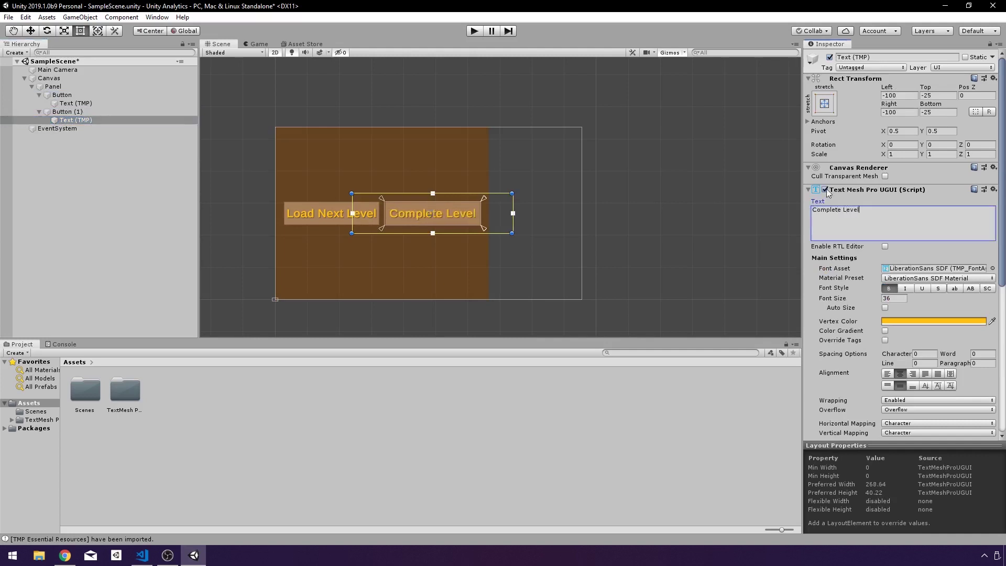
# Duplicate the Complete Level button and change the copy's label text to "Kill Player"
pyautogui.click(116, 109)
pyautogui.hotkey('ctrl', 'd')
pyautogui.press('Right')
pyautogui.press('Down')
pyautogui.click(884, 223)
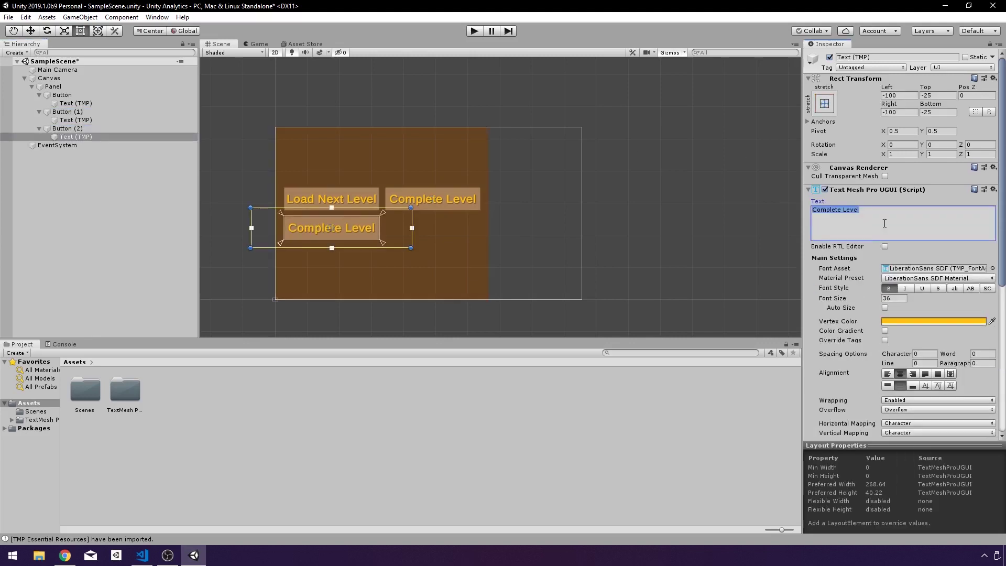
pyautogui.write('Kill Player')
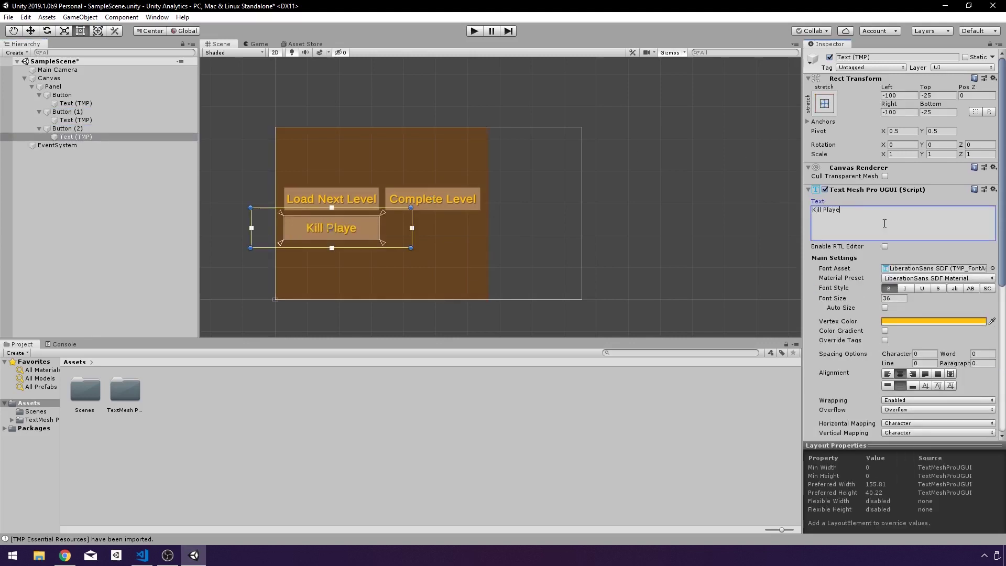
# Duplicate the Kill Player button and change the copy's label text to "+ Player Level"
pyautogui.click(67, 129)
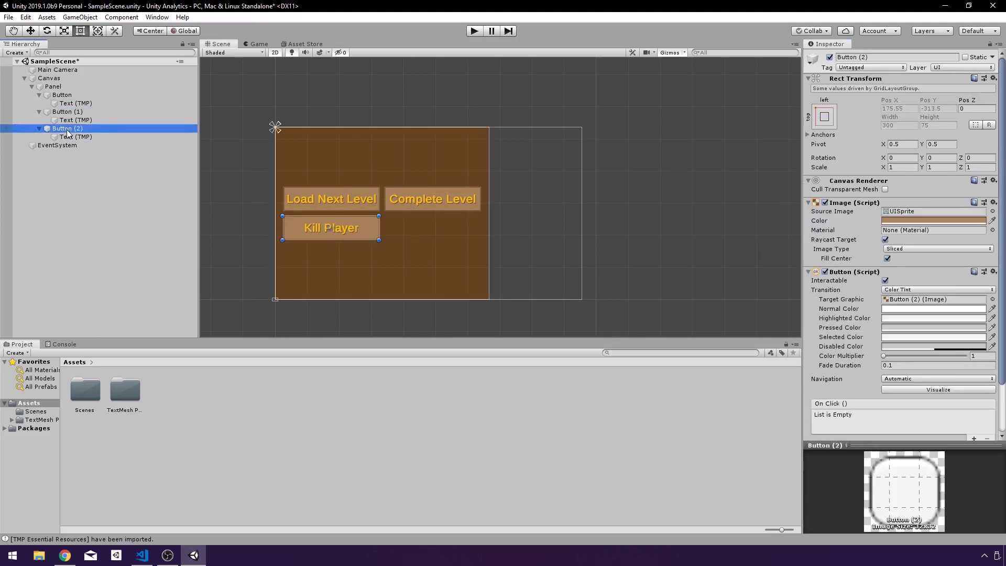
pyautogui.hotkey('ctrl', 'd')
pyautogui.press('Right')
pyautogui.press('Down')
pyautogui.click(854, 223)
pyautogui.write('+ Player Level')
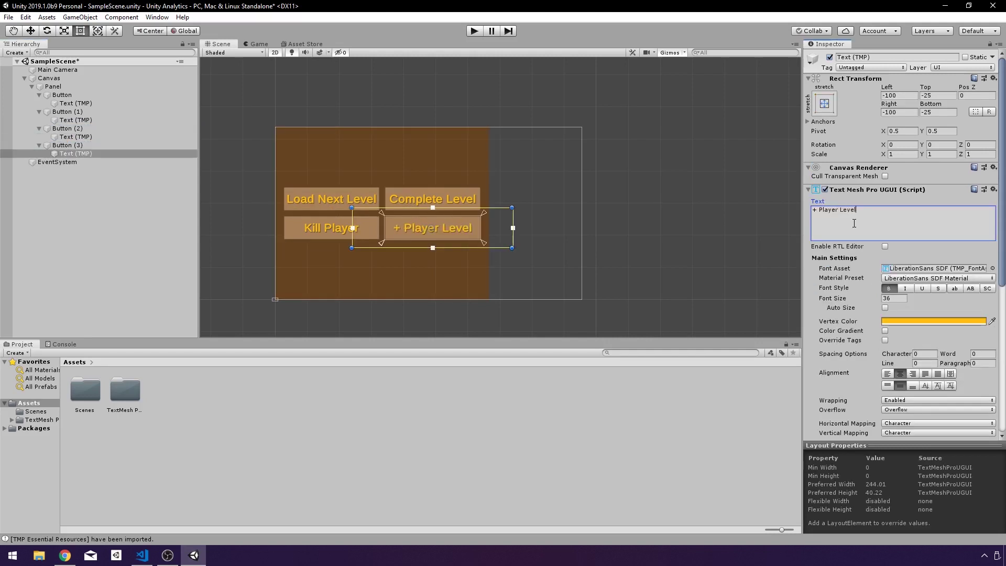
# Add a TextMeshPro text reading "Game Events" to the panel and place it above the buttons as the first child
pyautogui.rightClick(68, 87)
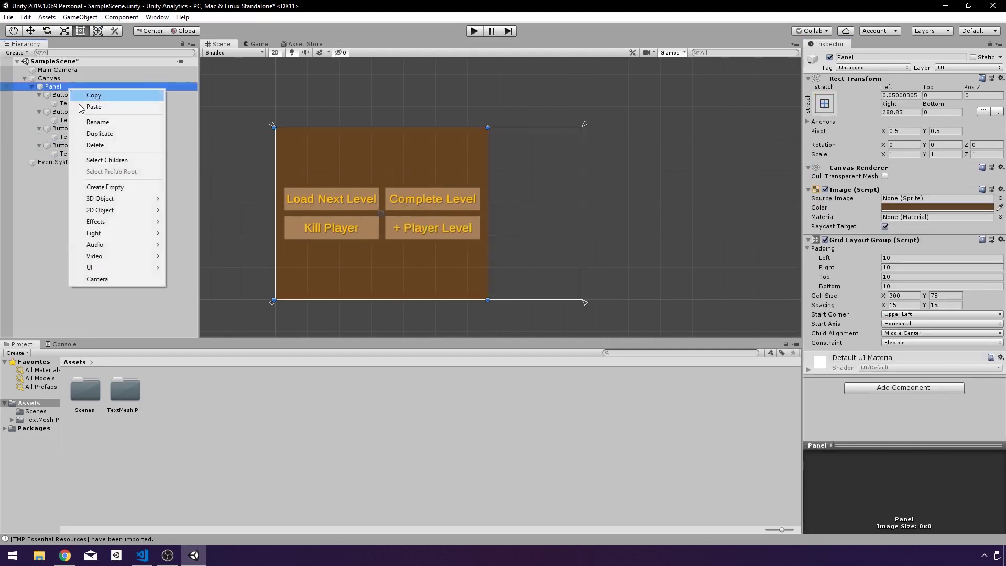
pyautogui.moveTo(104, 269)
pyautogui.click(203, 272)
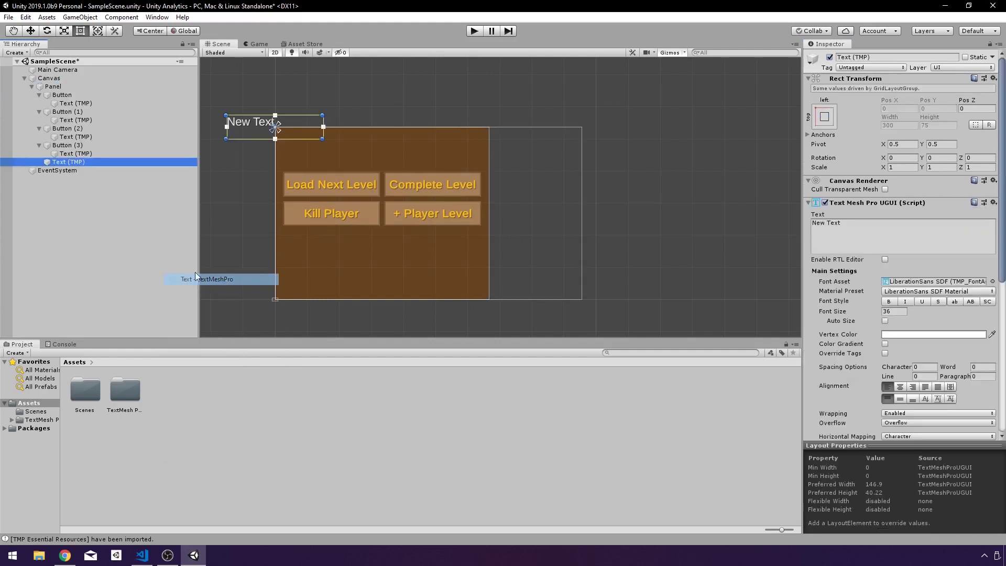
pyautogui.click(315, 126)
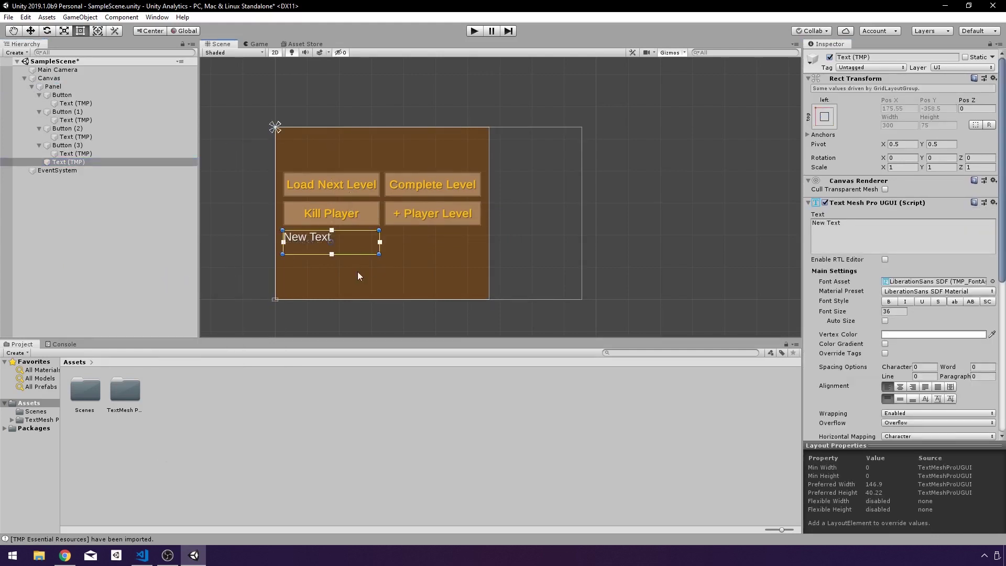
pyautogui.moveTo(70, 162); pyautogui.dragTo(77, 96)
pyautogui.click(864, 234)
pyautogui.write('Game Events')
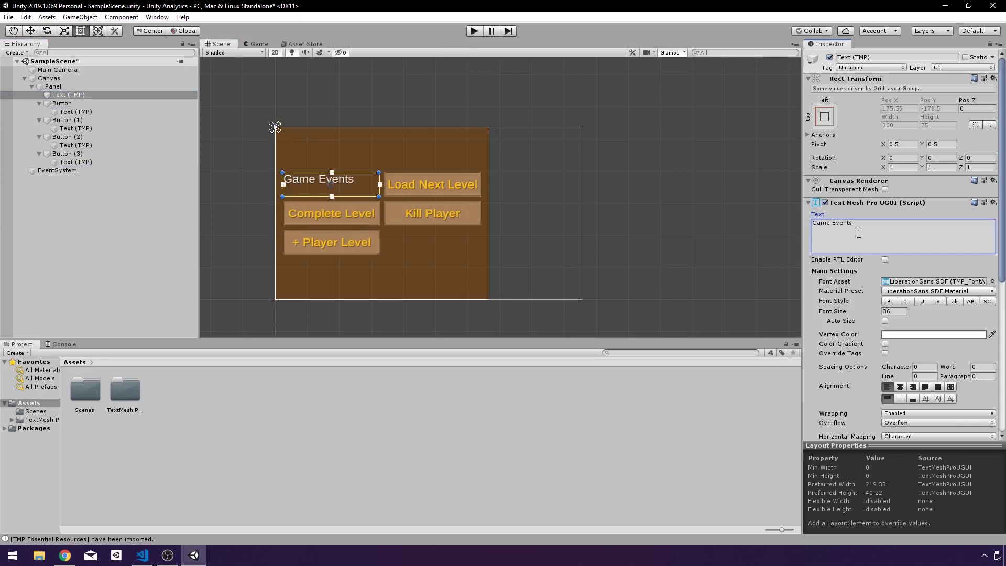
# Make the Game Events heading bold and centre it horizontally and vertically
pyautogui.scroll(-6, 881, 300)
pyautogui.click(888, 112)
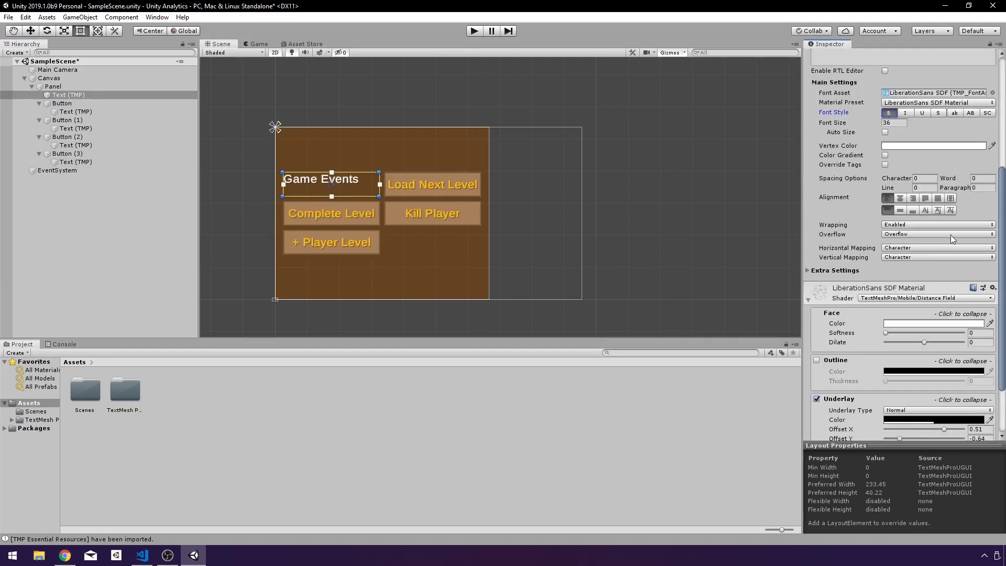
pyautogui.click(900, 198)
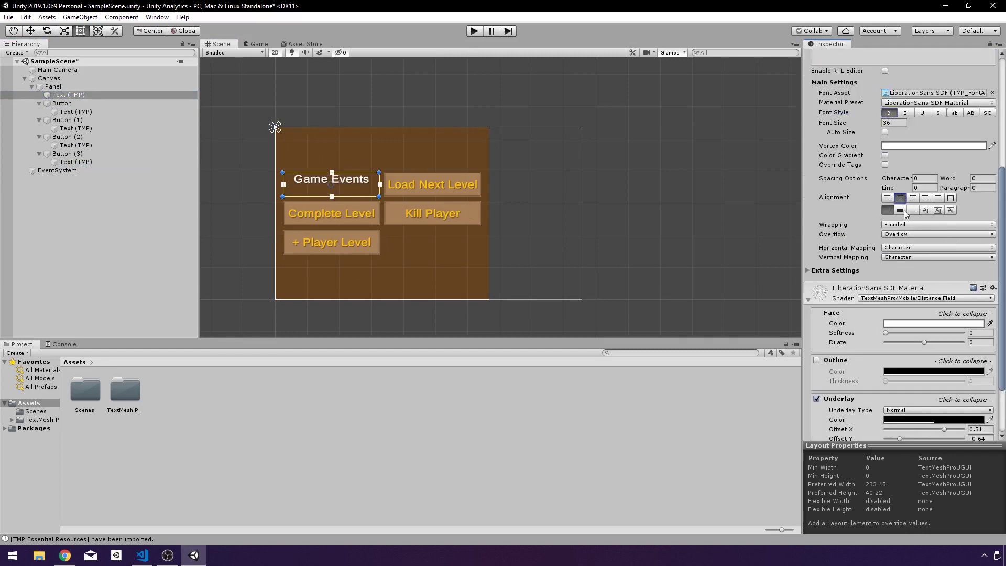
pyautogui.click(900, 210)
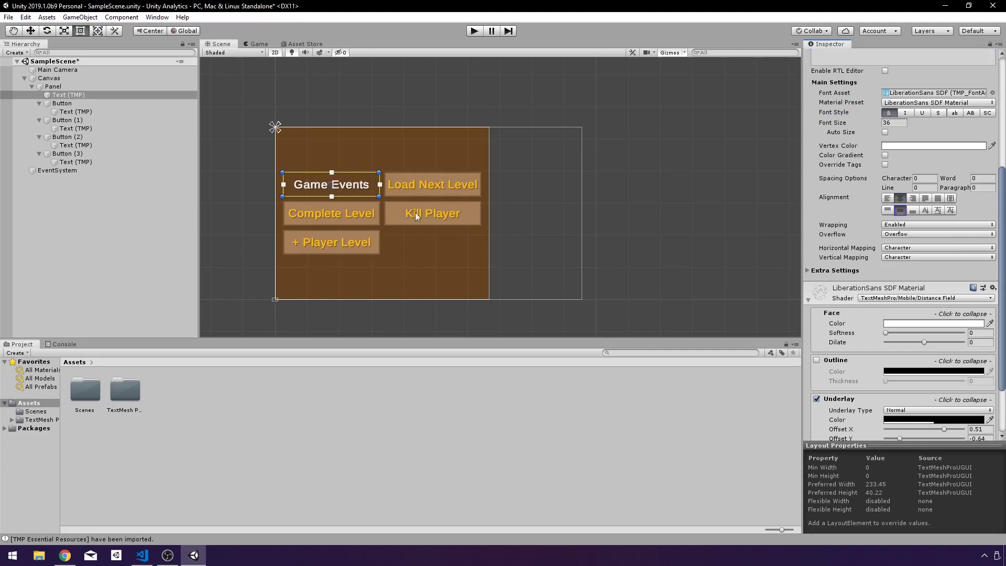
pyautogui.click(242, 217)
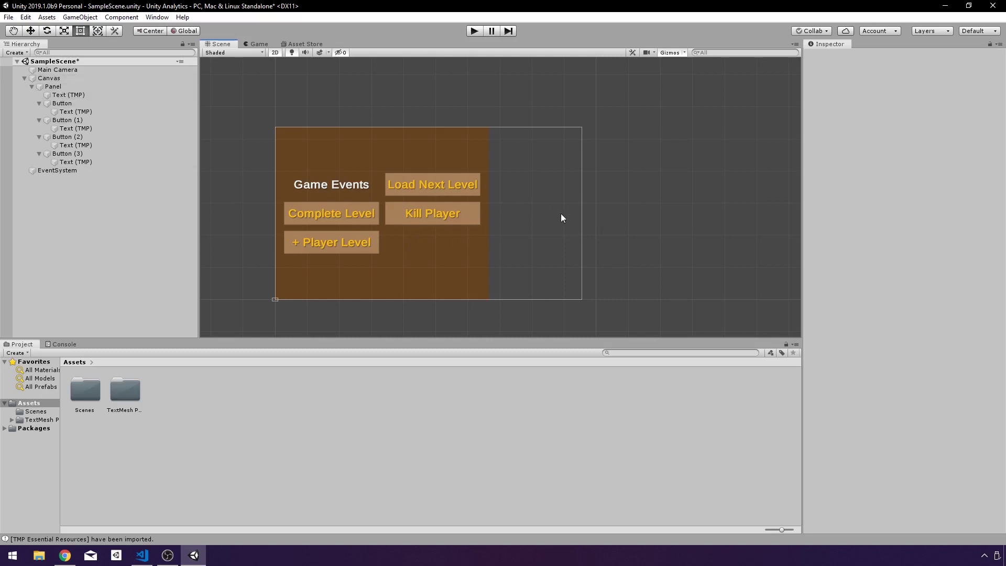
# Duplicate the Game Events panel, then narrow and move the copy to fill the empty part of the canvas beside it
pyautogui.click(443, 288)
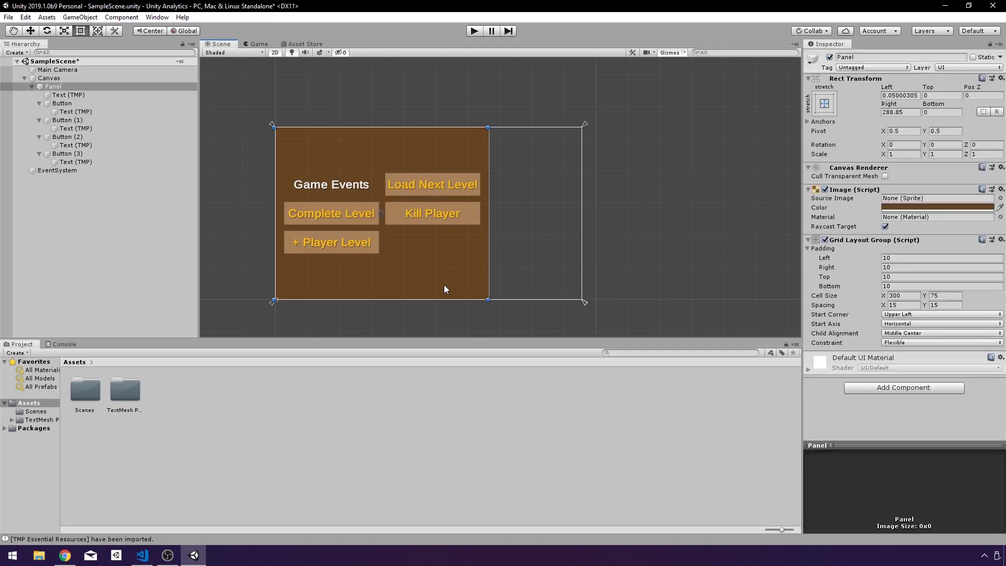
pyautogui.hotkey('ctrl', 'd')
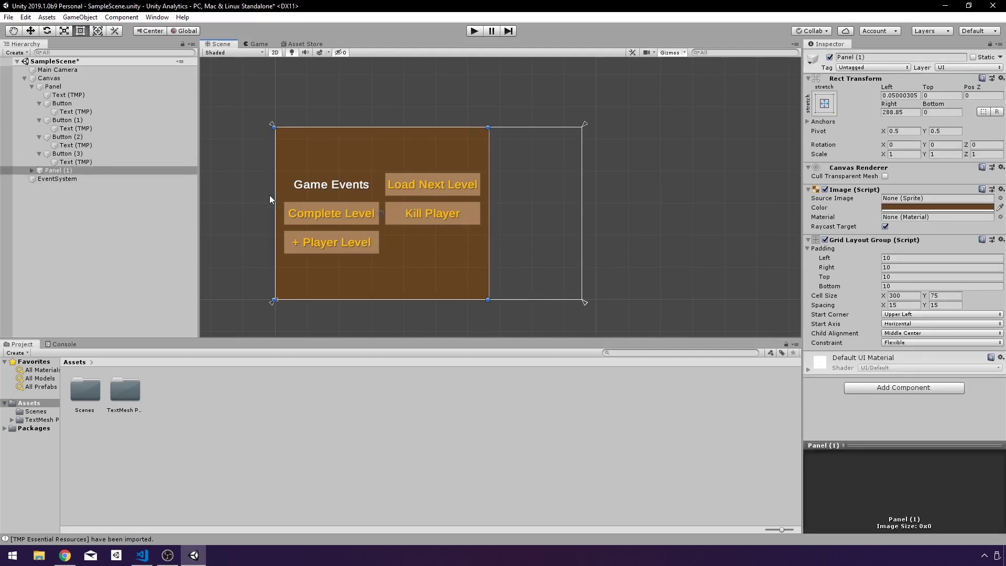
pyautogui.moveTo(271, 197); pyautogui.dragTo(375, 197)
pyautogui.moveTo(419, 139); pyautogui.dragTo(533, 140)
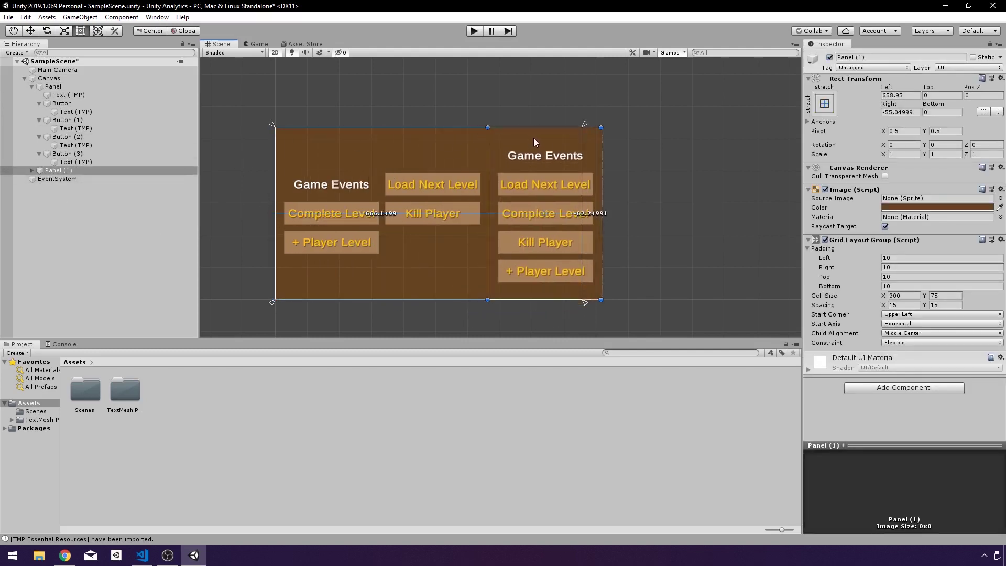
pyautogui.moveTo(599, 138); pyautogui.dragTo(583, 137)
# Shift the border between the two panels to widen the copied panel, giving it a left offset of about 643
pyautogui.click(476, 144)
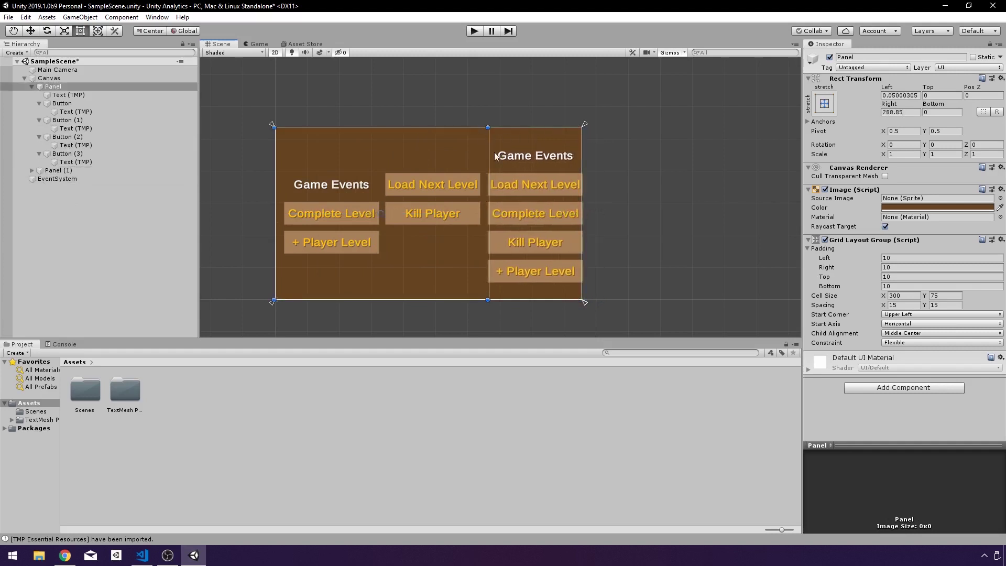
pyautogui.moveTo(488, 152); pyautogui.dragTo(483, 138)
pyautogui.click(499, 147)
pyautogui.click(495, 137)
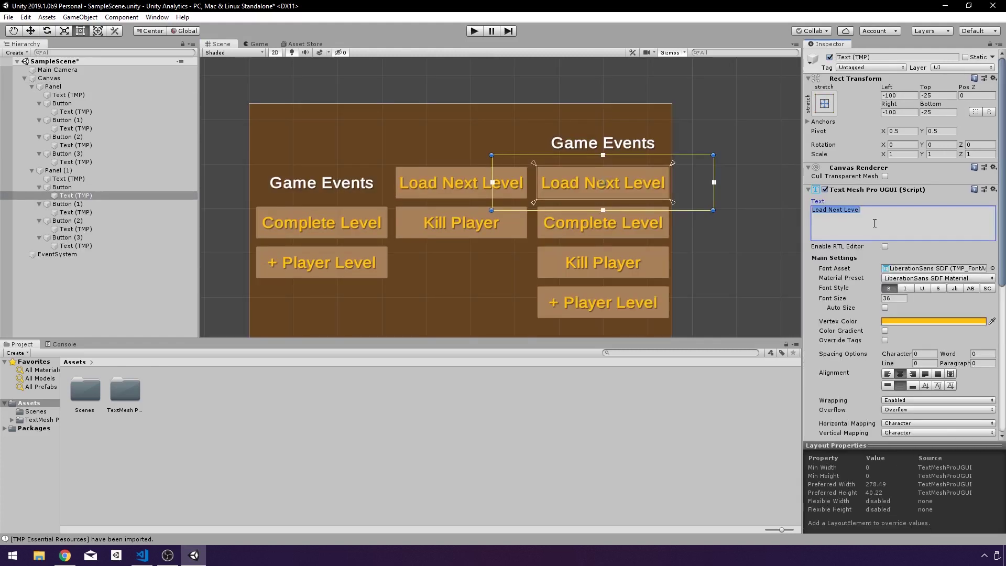
# Change the labels of the copied panel's first two buttons to "100 Lives | $100" and "50 Lives | $50"
pyautogui.write('100 Lives |')
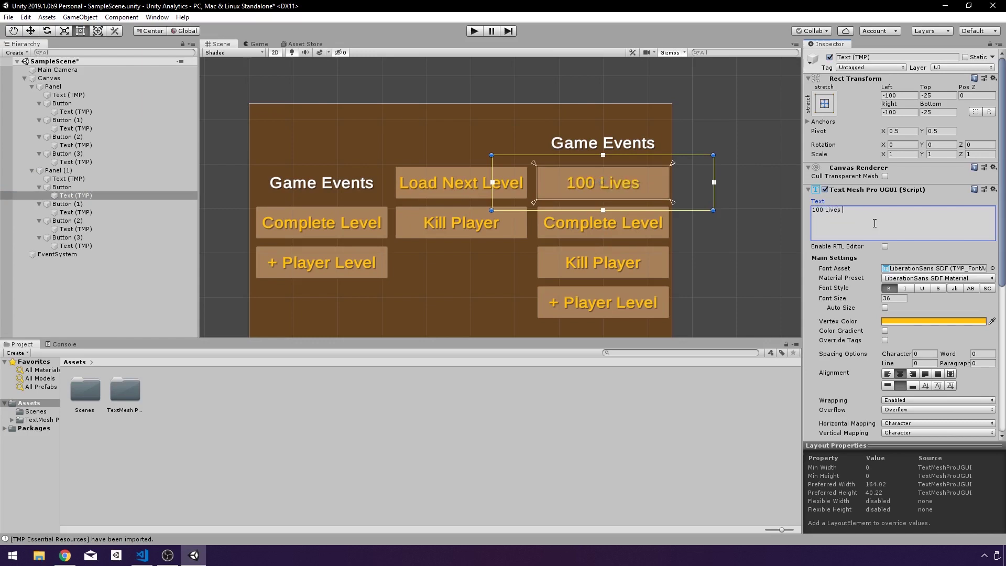
pyautogui.write(' $100')
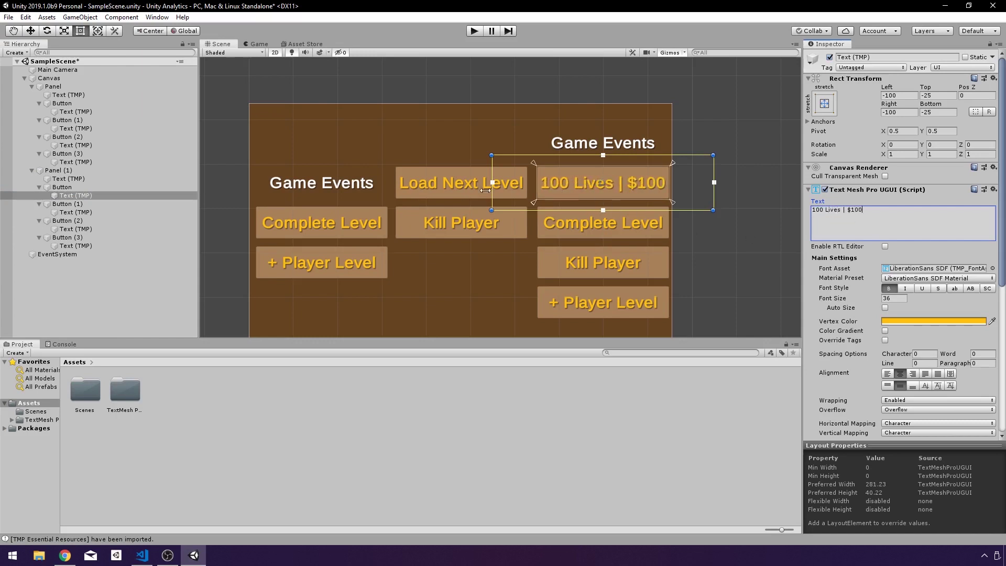
pyautogui.click(59, 212)
pyautogui.click(903, 221)
pyautogui.write('50 Lives | $50')
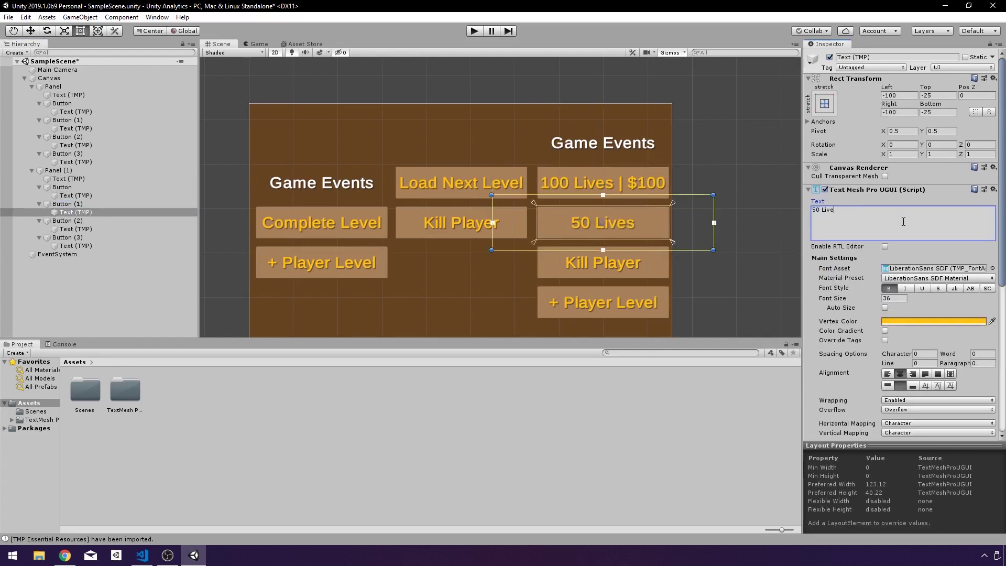
# Change the labels of the copied panel's last two buttons to "25 Lives | $25" and "1 Life | $1"
pyautogui.click(68, 229)
pyautogui.click(886, 212)
pyautogui.write('25 Lives | $25')
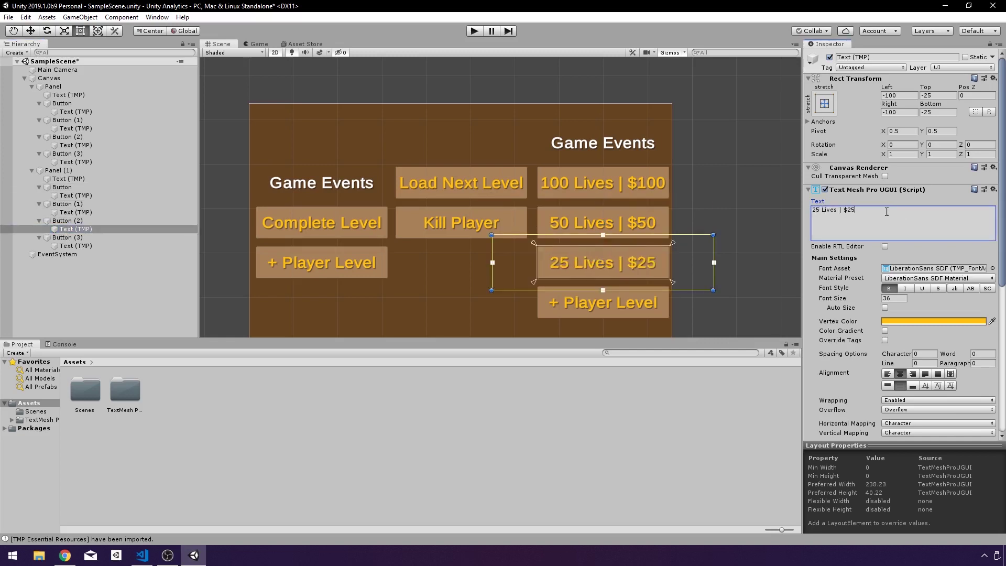
pyautogui.click(86, 244)
pyautogui.click(892, 222)
pyautogui.write('1 Life | $1')
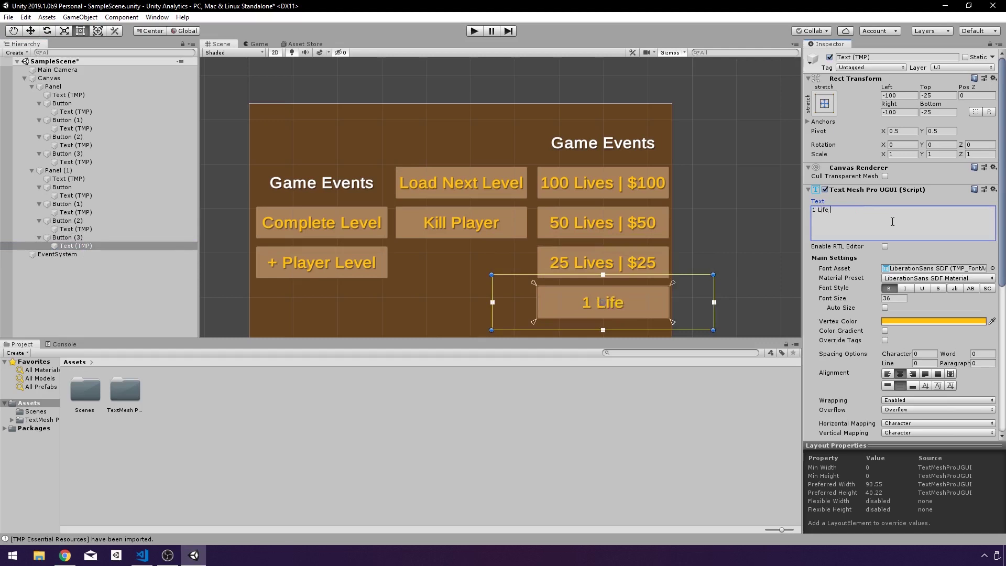
# Set the copied panel's image color to a lighter brown (825E3B)
pyautogui.click(603, 328)
pyautogui.click(895, 204)
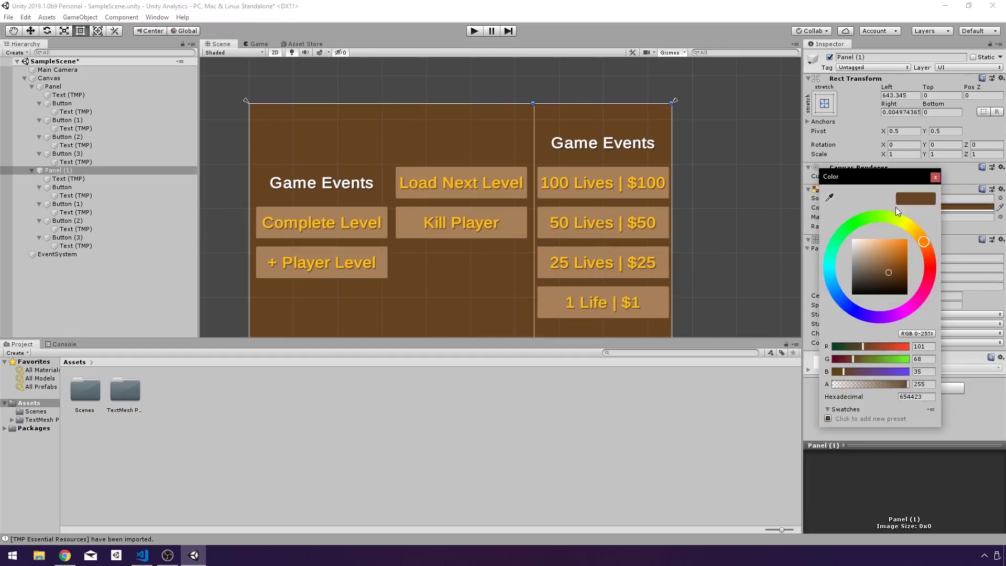
pyautogui.click(889, 263)
pyautogui.moveTo(889, 263); pyautogui.dragTo(882, 266)
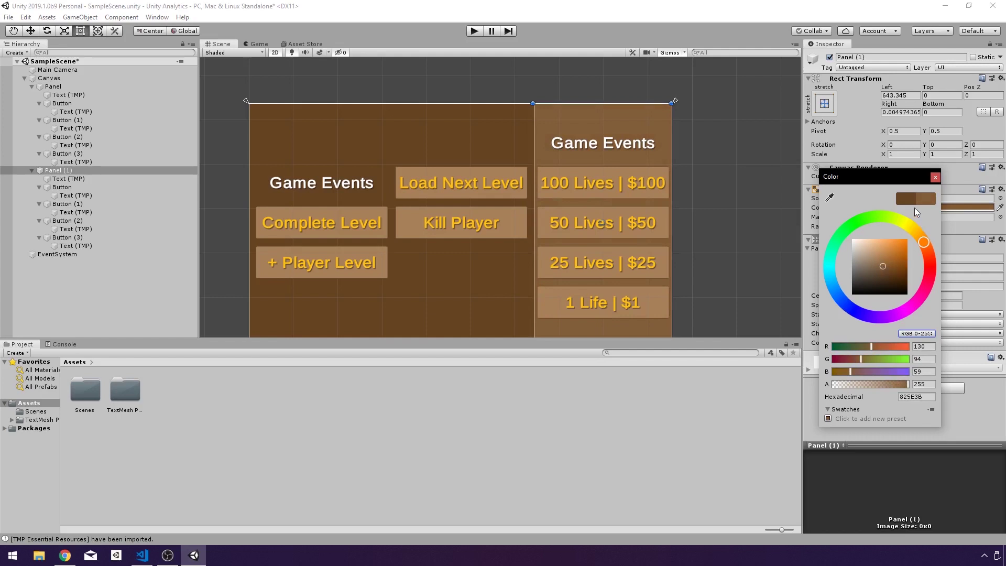
pyautogui.click(935, 178)
# Change the heading text of the lighter brown panel to "Store"
pyautogui.click(595, 149)
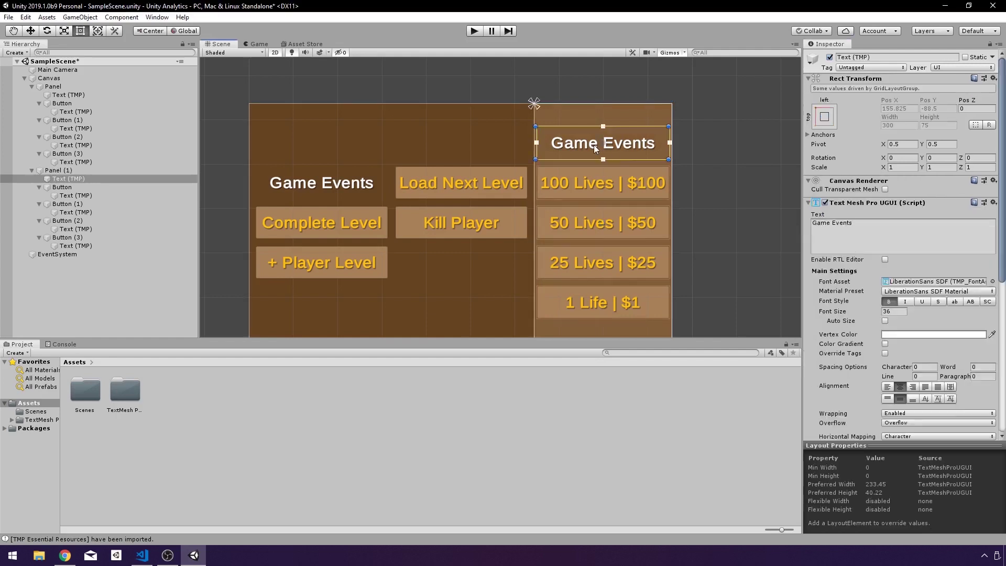
pyautogui.click(881, 229)
pyautogui.hotkey('ctrl', 'a')
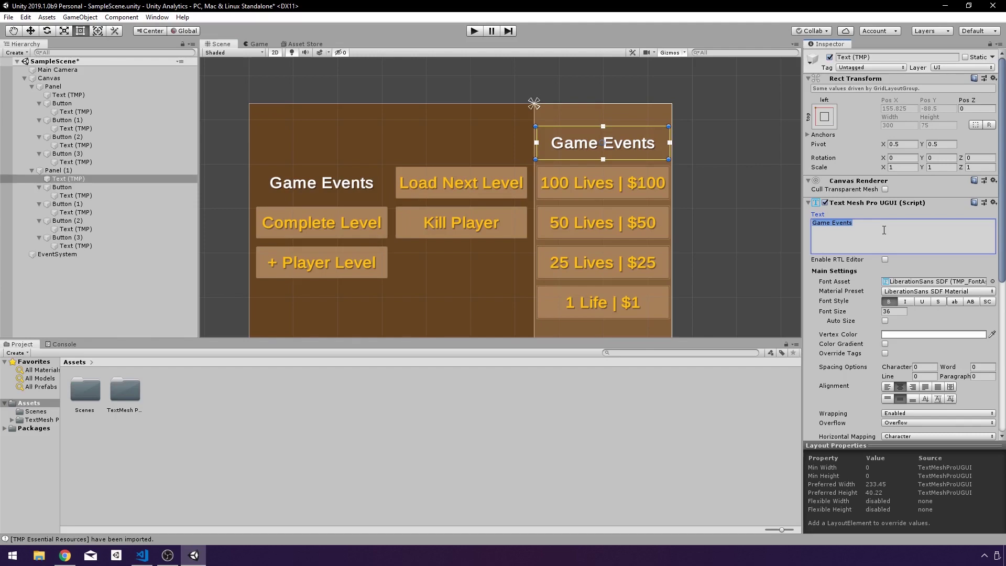
pyautogui.write('Store')
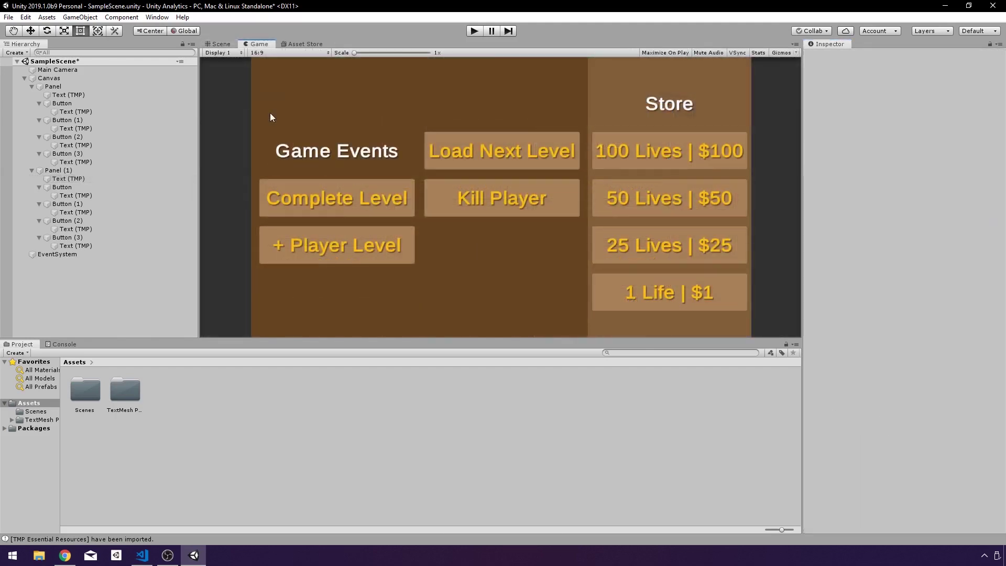